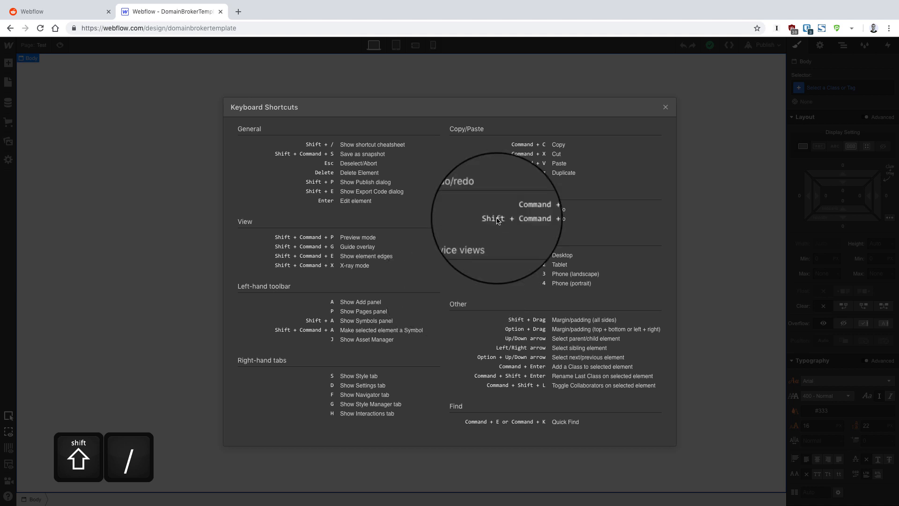
Look briefly at the elements available for adding and consult the keyboard shortcuts cheatsheet
{"action": "left_click", "coordinate": [665, 107]}
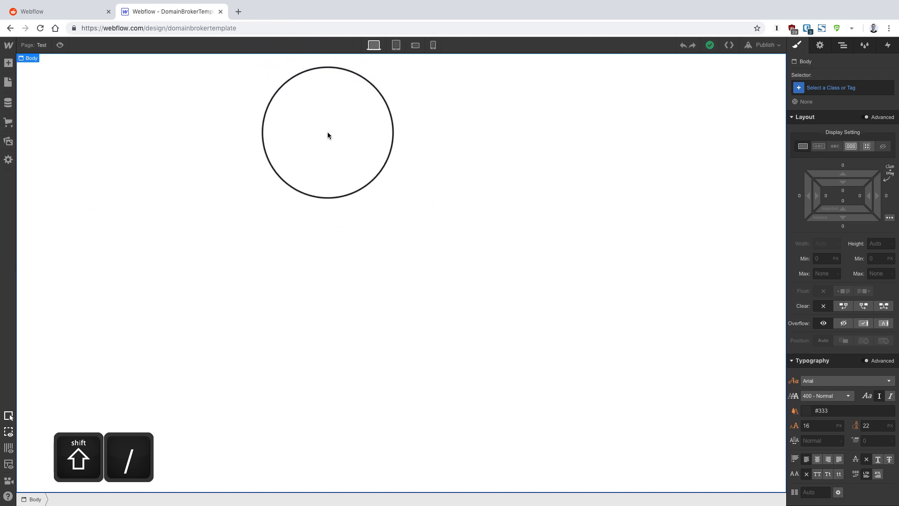
{"action": "key", "text": "a"}
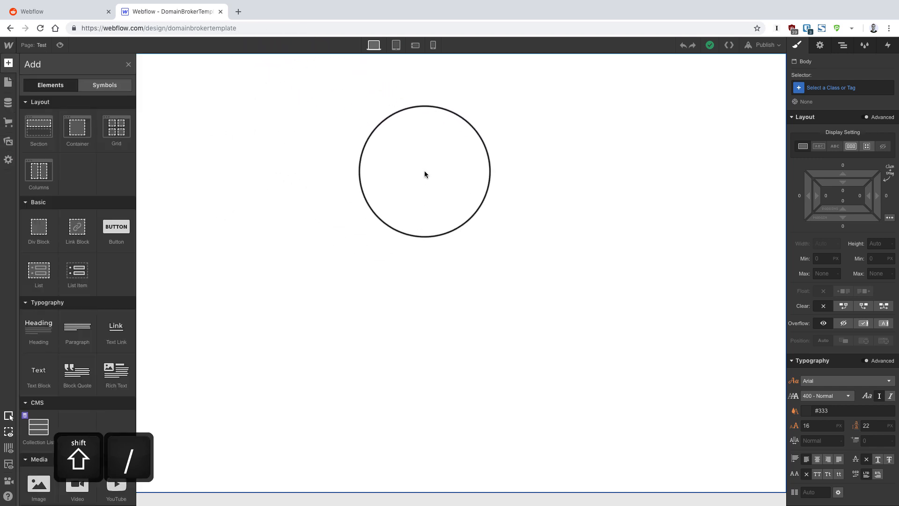
{"action": "key", "text": "a"}
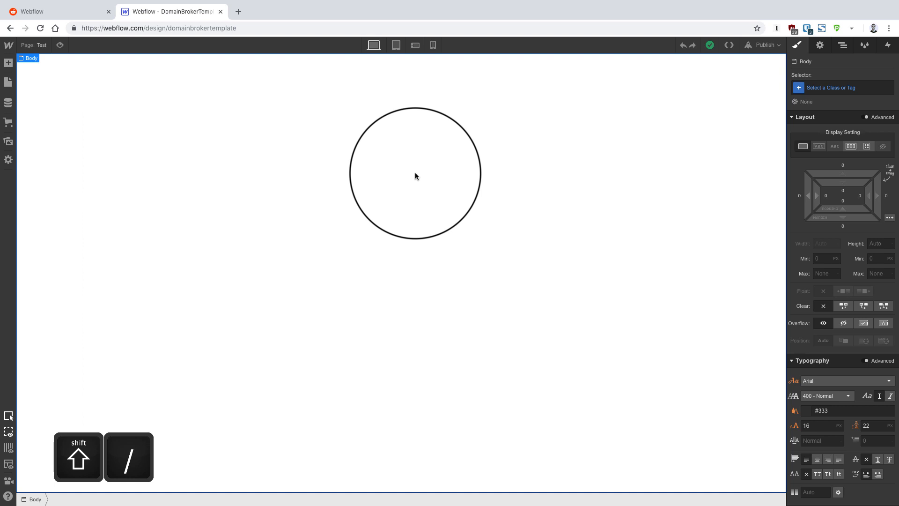
{"action": "key", "text": "shift+slash"}
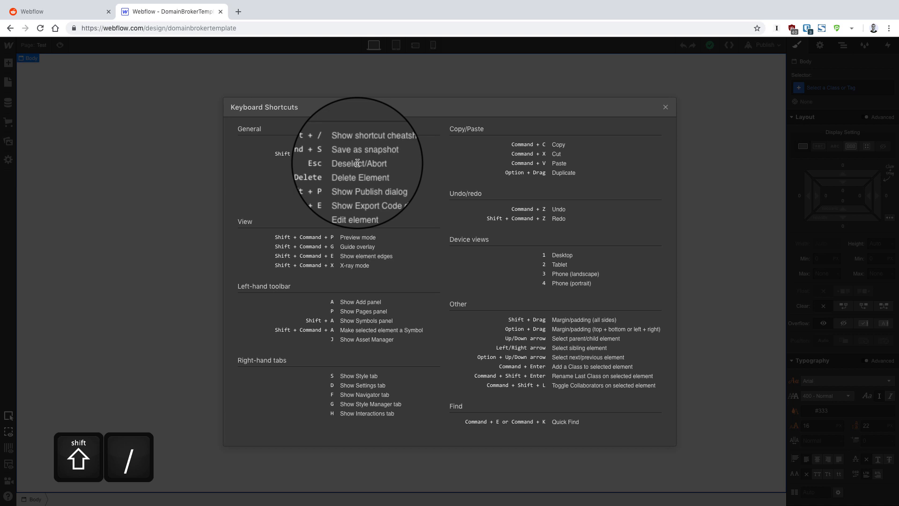
{"action": "left_click", "coordinate": [491, 94]}
Browse the available elements and add a Section at the start of the empty page
{"action": "key", "text": "a"}
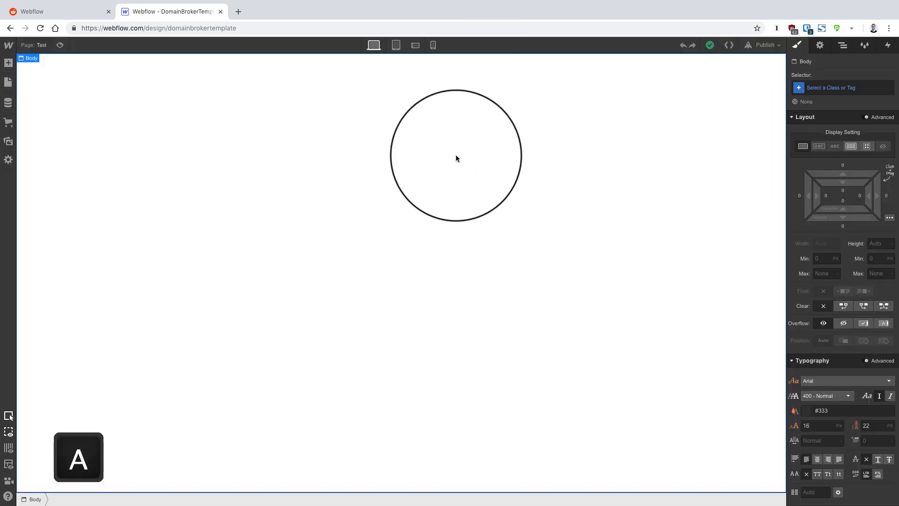
{"action": "key", "text": "a"}
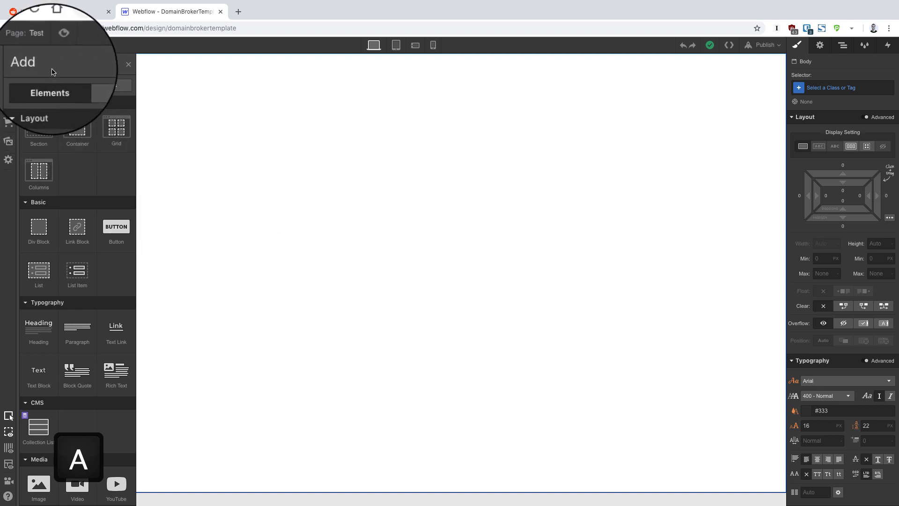
{"action": "scroll", "coordinate": [70, 206], "scroll_direction": "down", "scroll_amount": 10}
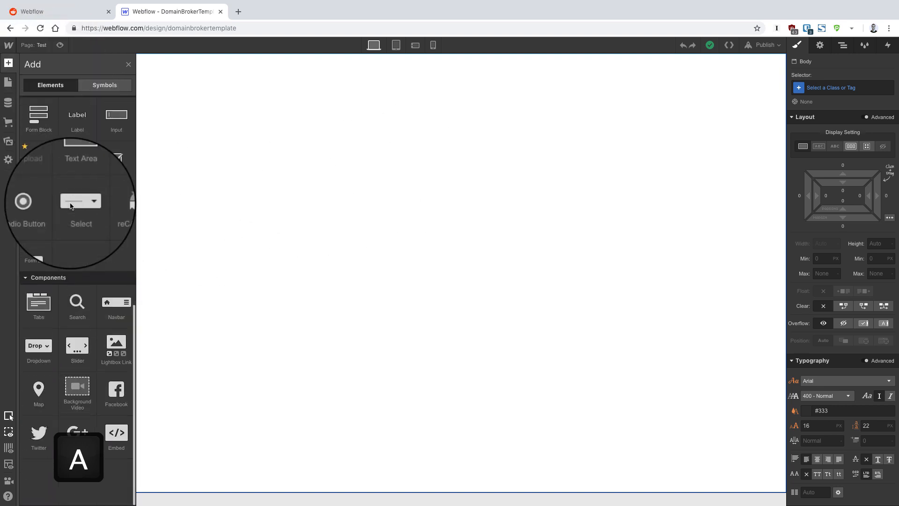
{"action": "scroll", "coordinate": [70, 202], "scroll_direction": "up", "scroll_amount": 10}
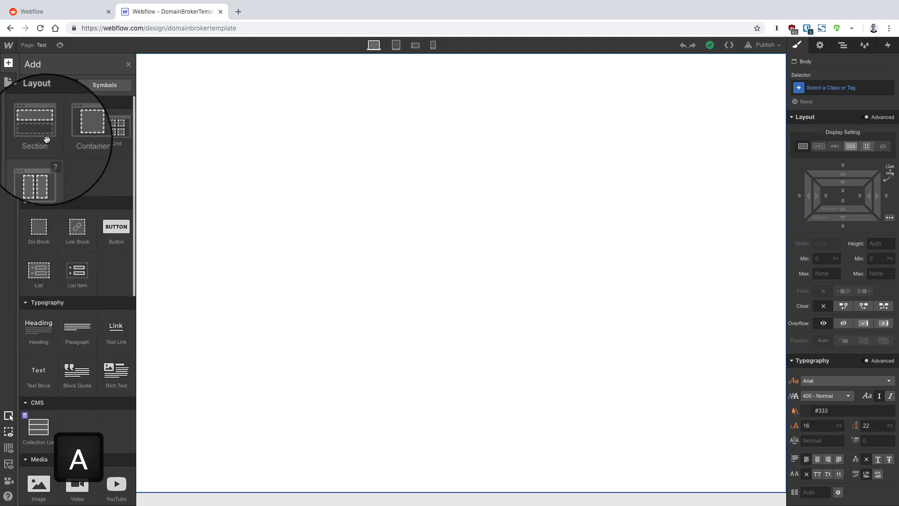
{"action": "left_click_drag", "start_coordinate": [45, 136], "coordinate": [42, 83]}
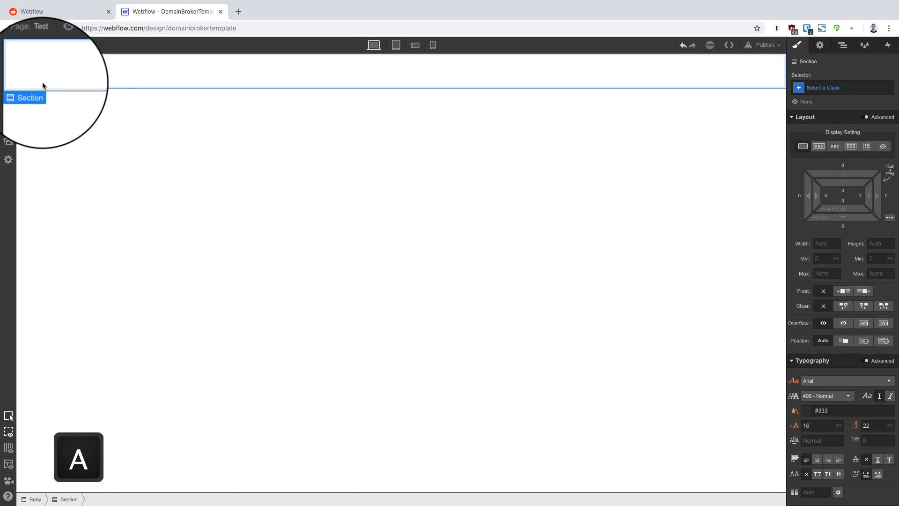
Nest a Div Block inside the section and place a Heading inside that div block
{"action": "left_click", "coordinate": [9, 63]}
{"action": "left_click_drag", "start_coordinate": [35, 232], "coordinate": [77, 67]}
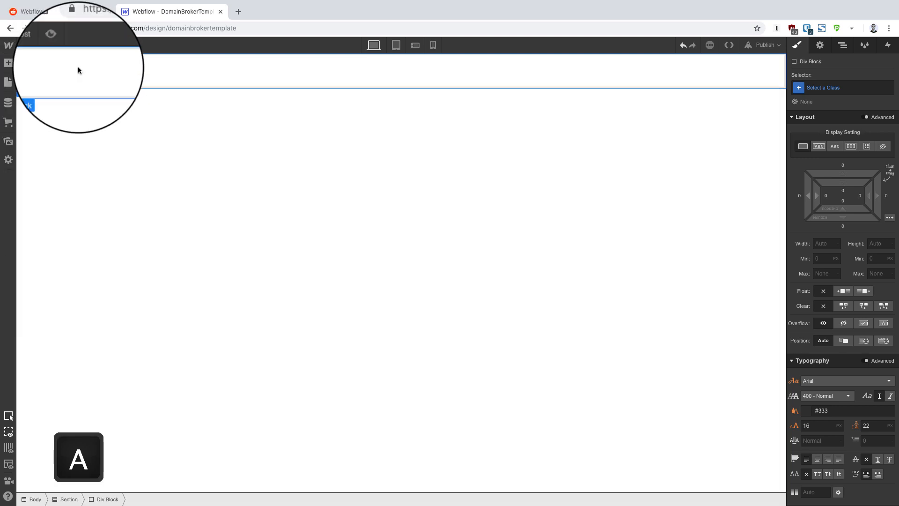
{"action": "left_click", "coordinate": [8, 62]}
{"action": "left_click_drag", "start_coordinate": [36, 318], "coordinate": [70, 66]}
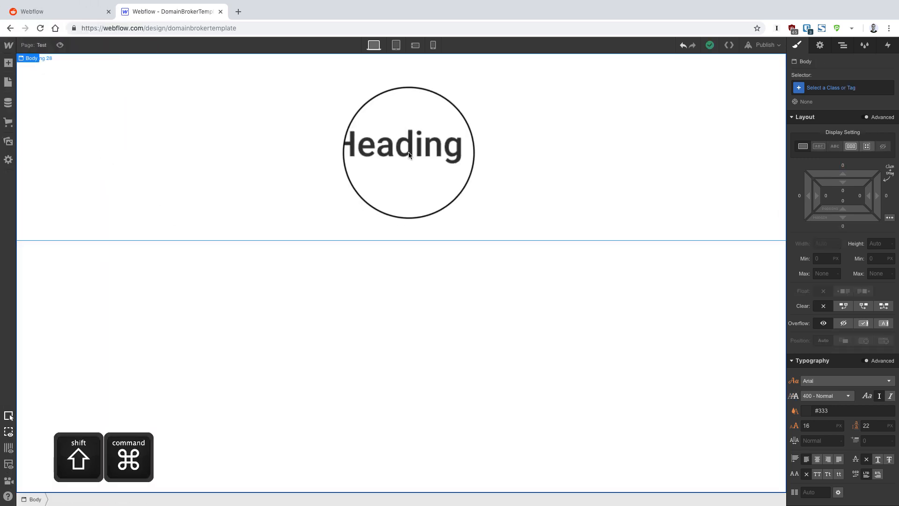
Save a snapshot of the project, select the heading and consult the keyboard shortcuts cheatsheet for the snapshot command
{"action": "key", "text": "shift+super+s"}
{"action": "left_click", "coordinate": [398, 154]}
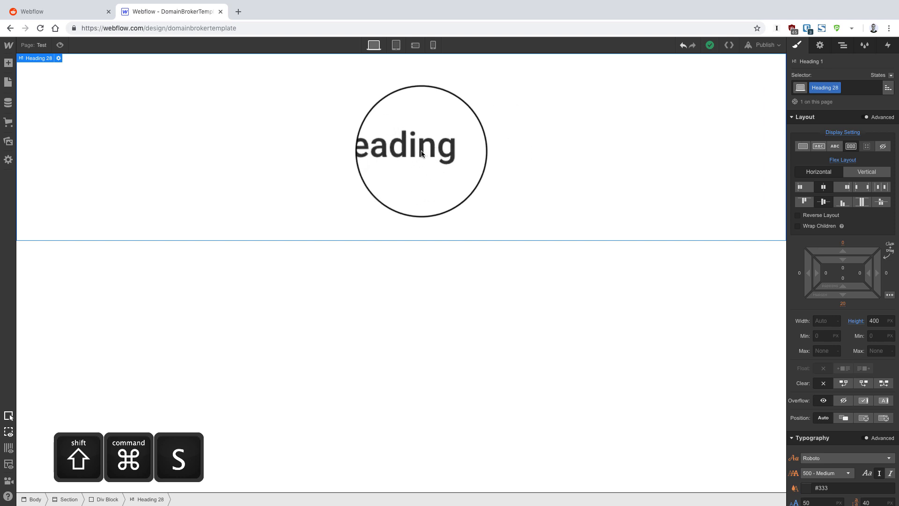
{"action": "key", "text": "shift+/"}
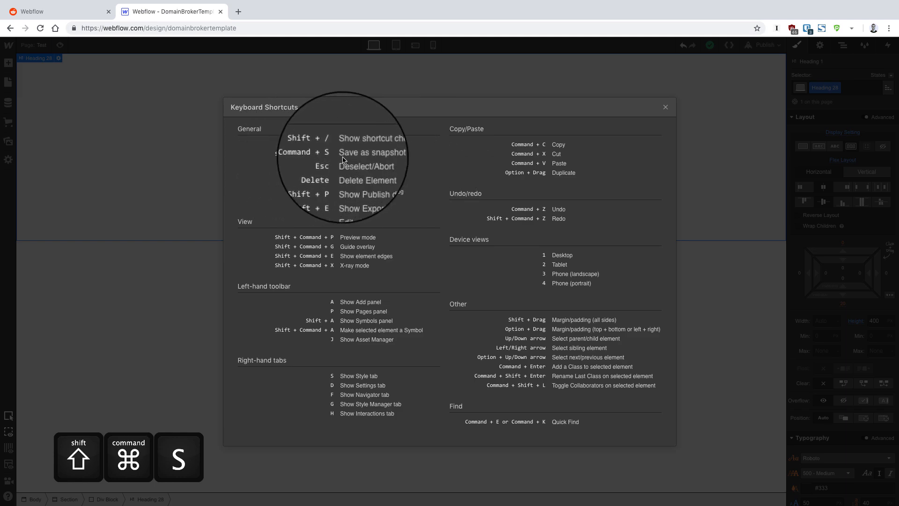
{"action": "left_click", "coordinate": [666, 107]}
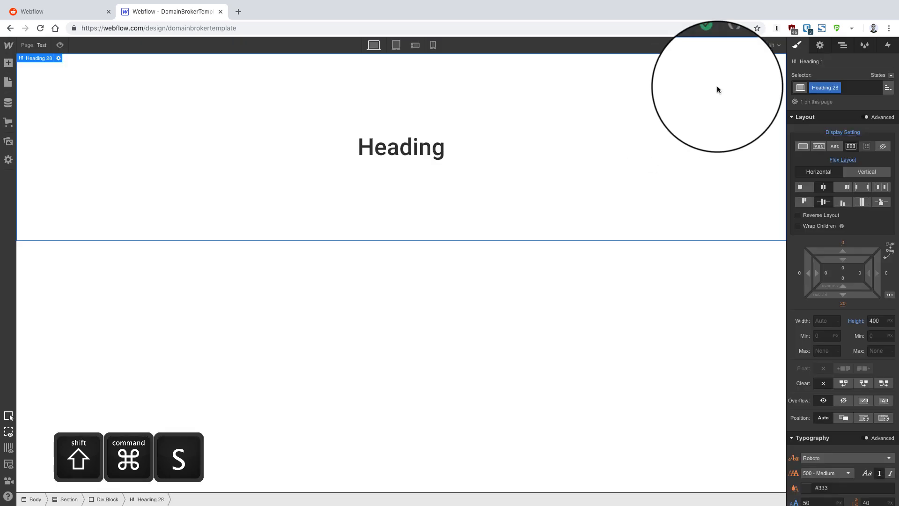
Examine the list of saved backups in the project's settings
{"action": "left_click", "coordinate": [764, 45]}
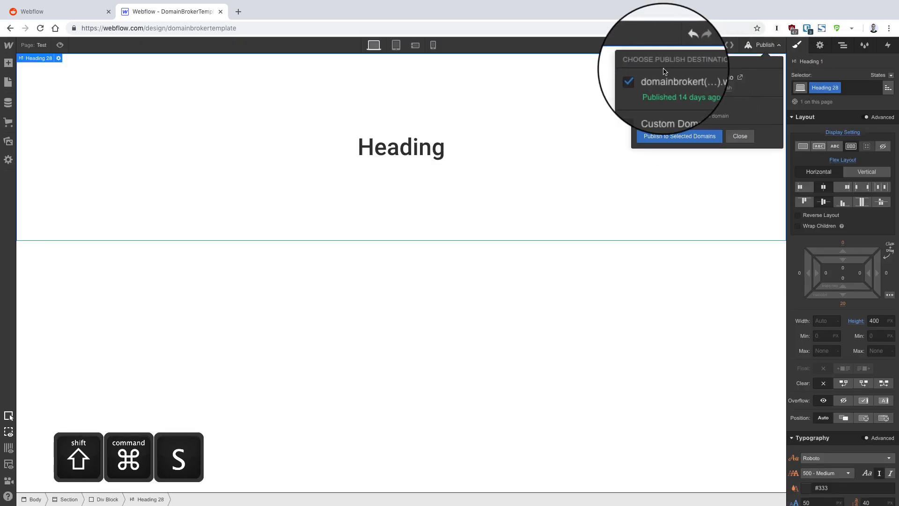
{"action": "left_click", "coordinate": [609, 87]}
{"action": "left_click", "coordinate": [8, 46]}
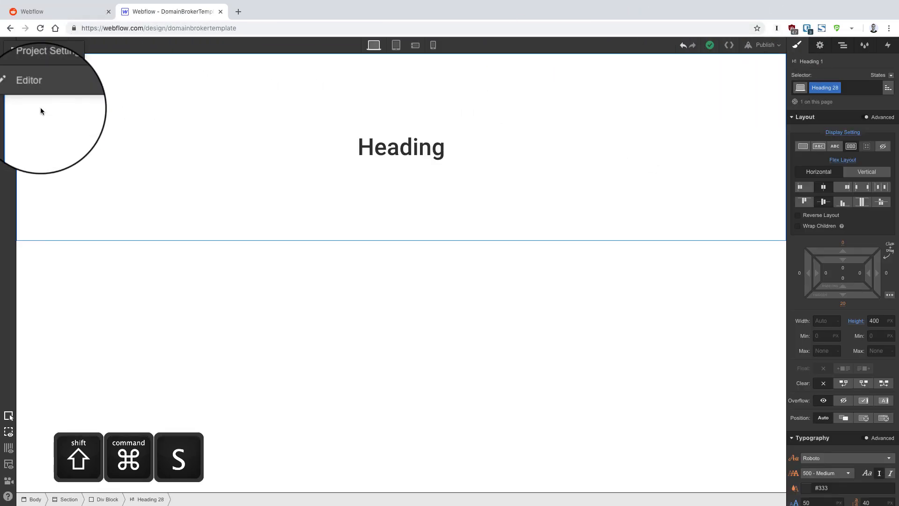
{"action": "left_click", "coordinate": [68, 70]}
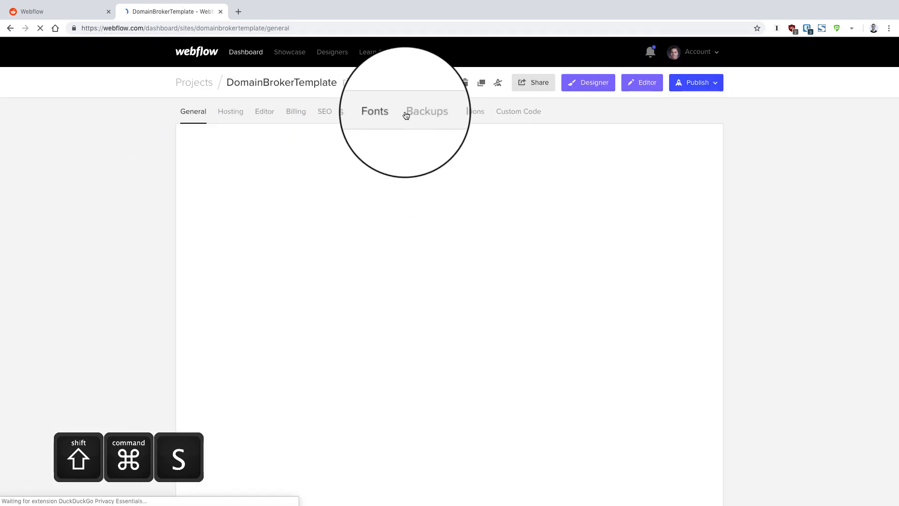
{"action": "left_click", "coordinate": [407, 111]}
{"action": "scroll", "coordinate": [408, 252], "scroll_direction": "down", "scroll_amount": 2}
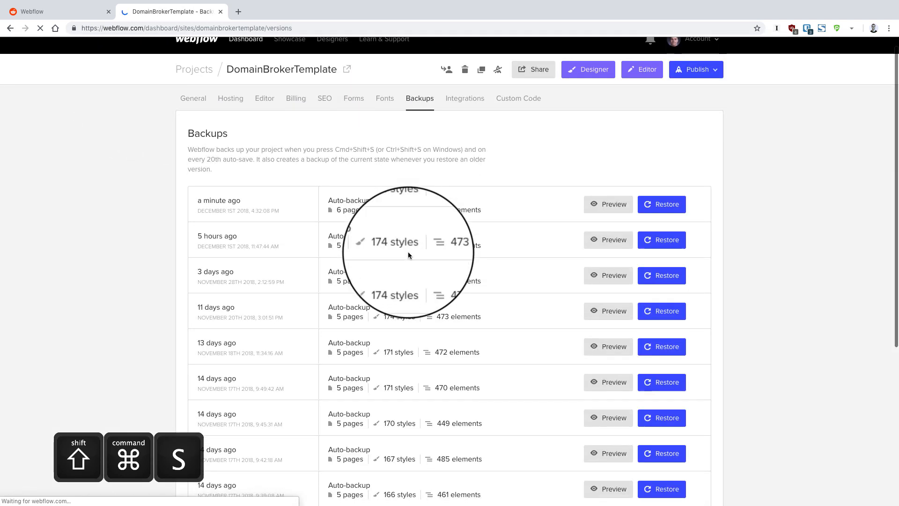
{"action": "scroll", "coordinate": [288, 162], "scroll_direction": "down", "scroll_amount": 10}
{"action": "scroll", "coordinate": [327, 187], "scroll_direction": "up", "scroll_amount": 10}
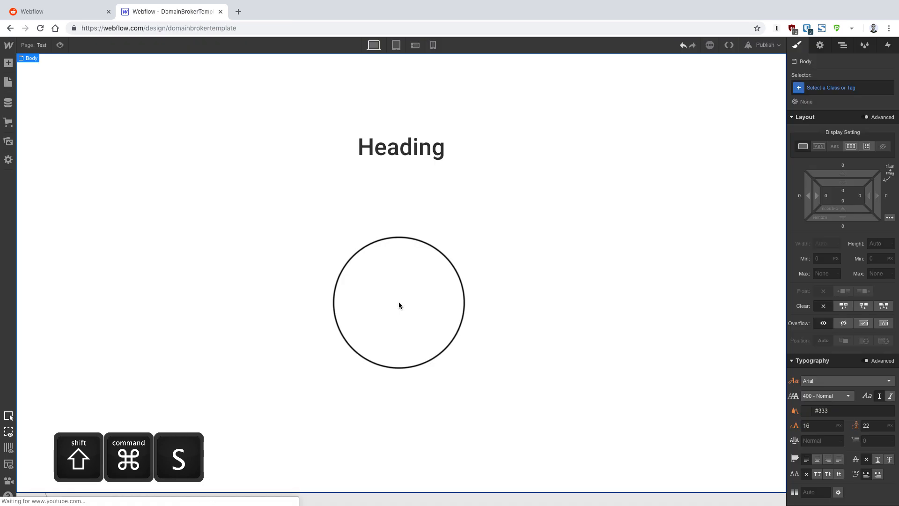
Place the laptop photo from the project's assets below the heading section and look over it on the page
{"action": "key", "text": "j"}
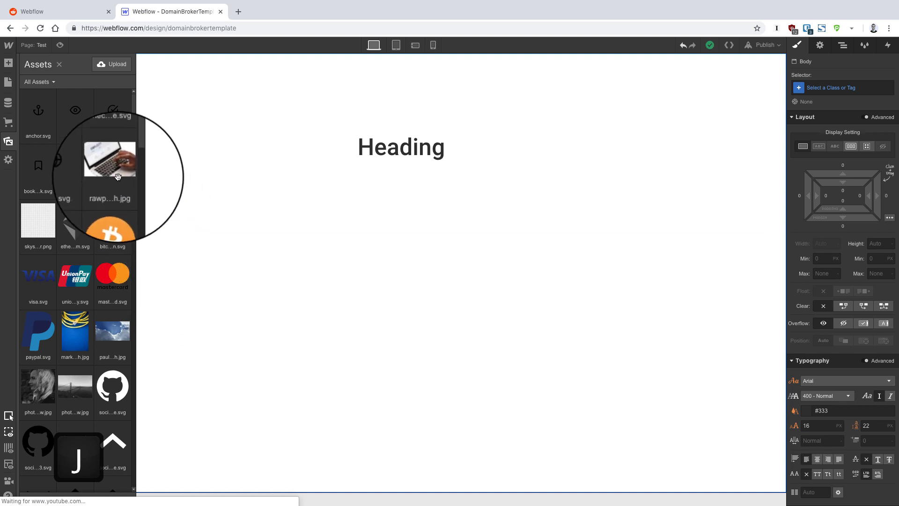
{"action": "left_click_drag", "start_coordinate": [117, 171], "coordinate": [360, 309]}
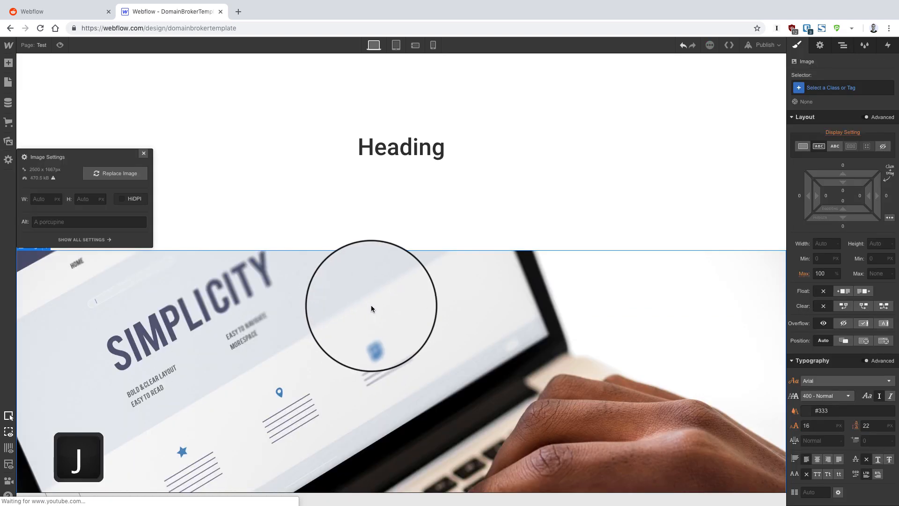
{"action": "scroll", "coordinate": [371, 305], "scroll_direction": "down", "scroll_amount": 4}
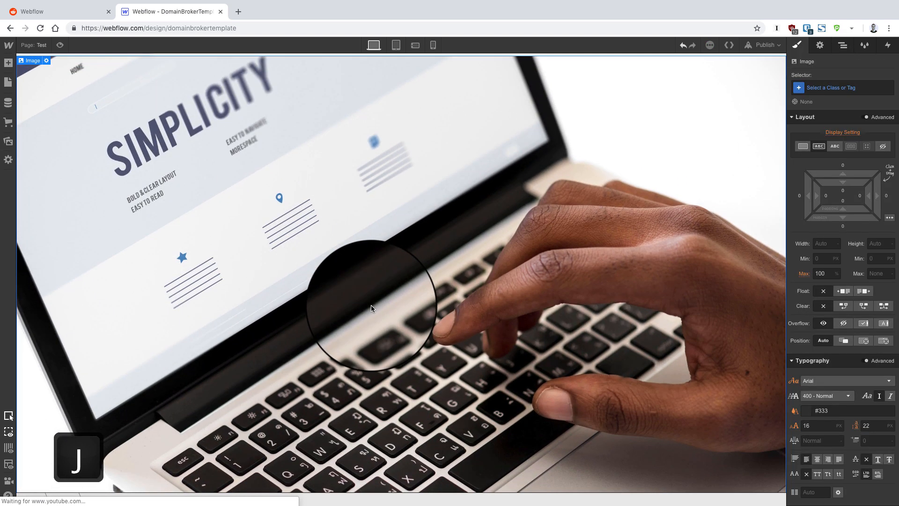
{"action": "scroll", "coordinate": [370, 307], "scroll_direction": "up", "scroll_amount": 3}
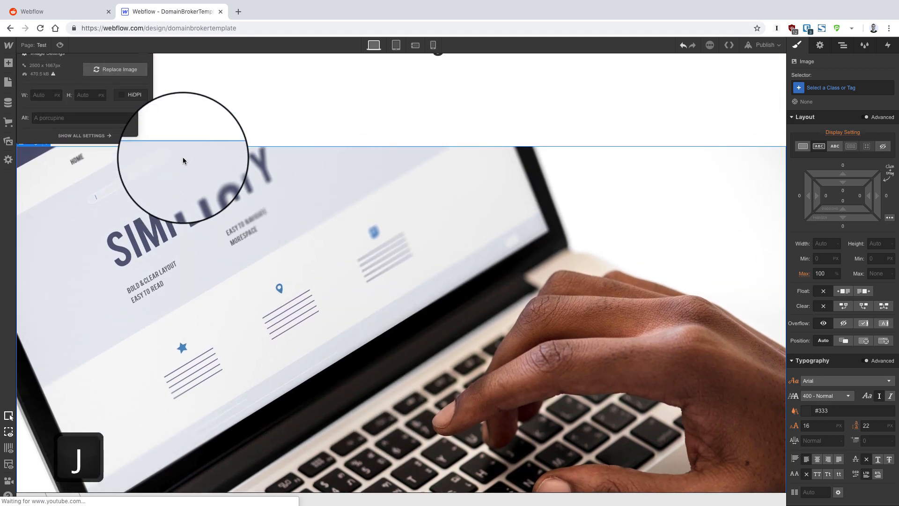
Add an empty Image element between the heading section and the laptop photo
{"action": "key", "text": "a"}
{"action": "scroll", "coordinate": [93, 276], "scroll_direction": "down", "scroll_amount": 3}
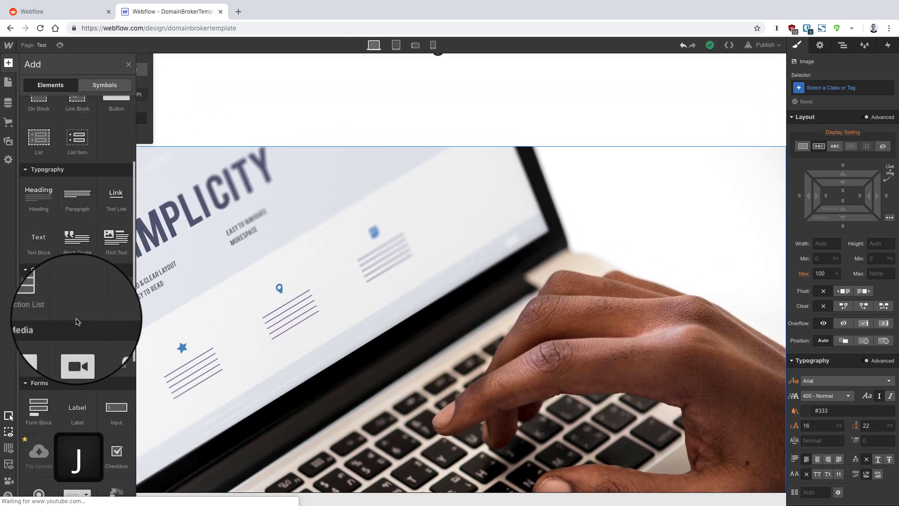
{"action": "left_click_drag", "start_coordinate": [38, 356], "coordinate": [400, 178]}
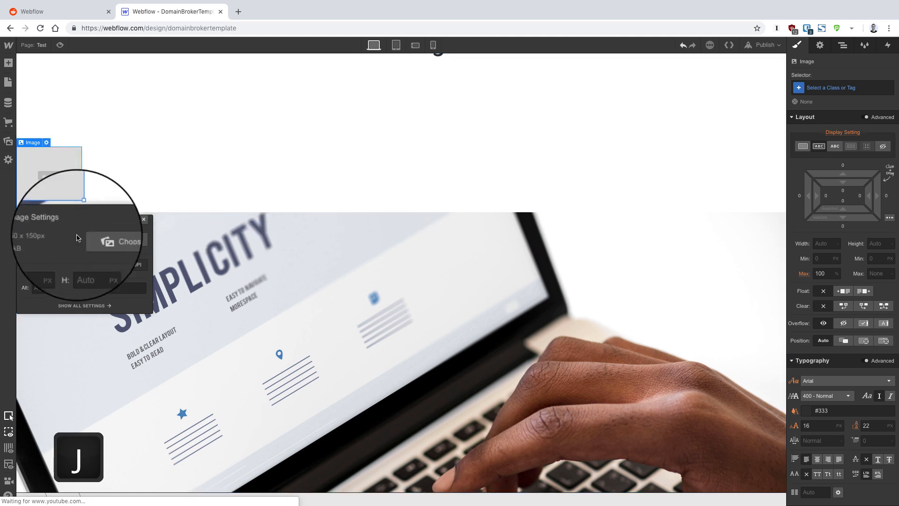
Try to place the blue mark…h.jpg image from the project's assets onto the page
{"action": "left_click", "coordinate": [311, 164]}
{"action": "key", "text": "j"}
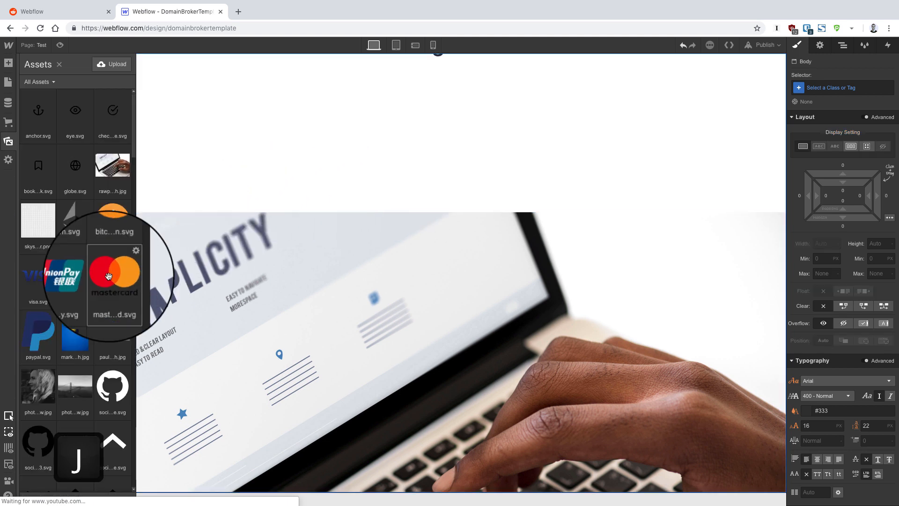
{"action": "left_click_drag", "start_coordinate": [76, 333], "coordinate": [404, 172]}
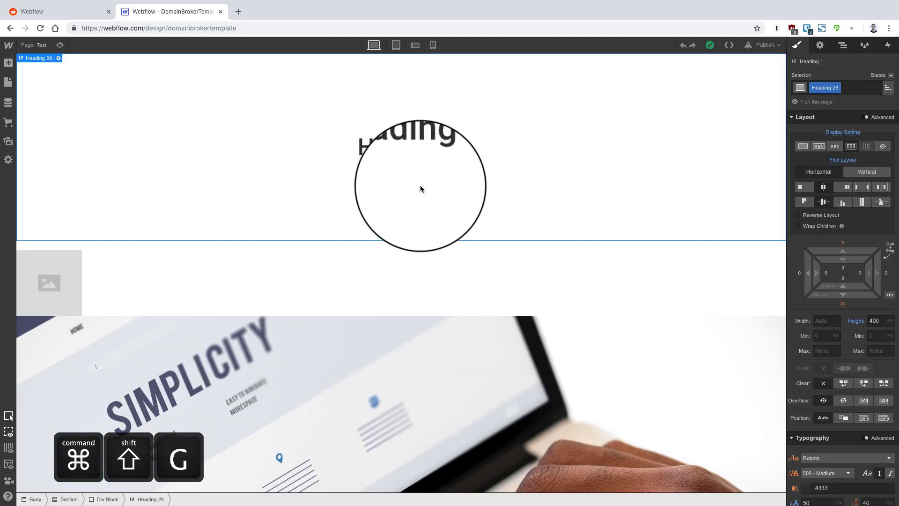
Toggle the guide overlay on and off to check the page layout against its columns, leaving it switched on
{"action": "key", "text": "super+shift+g"}
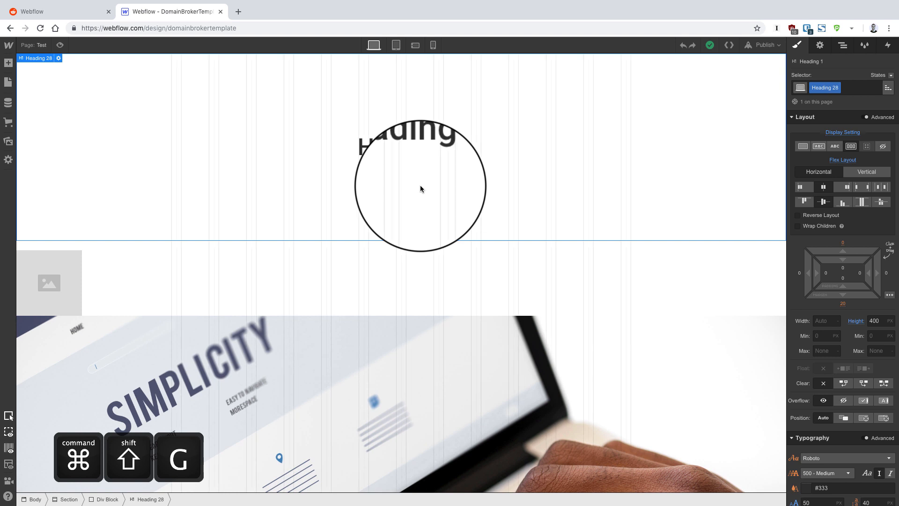
{"action": "key", "text": "super+shift+g"}
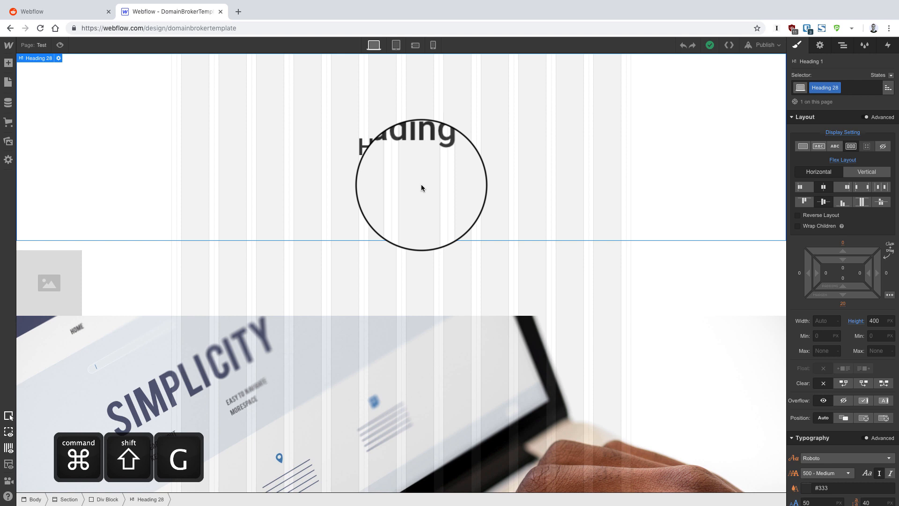
{"action": "key", "text": "super+shift+g"}
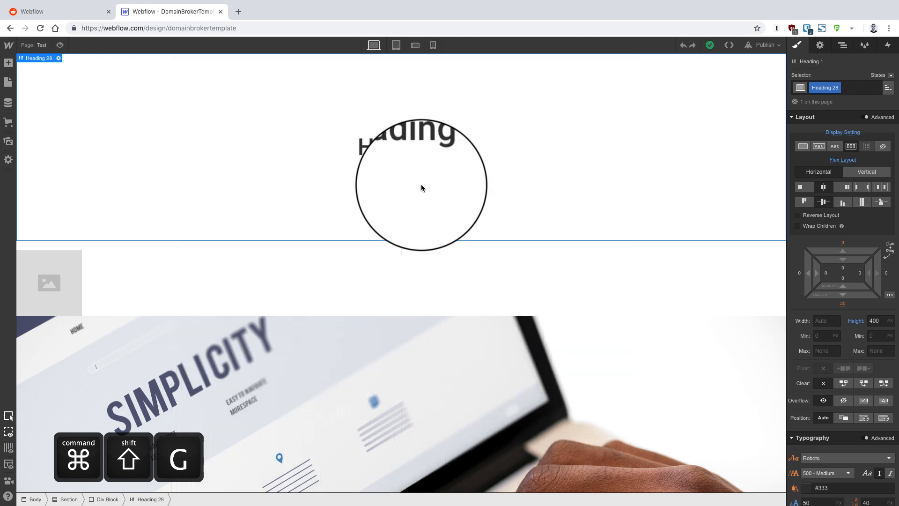
{"action": "key", "text": "super+shift+g"}
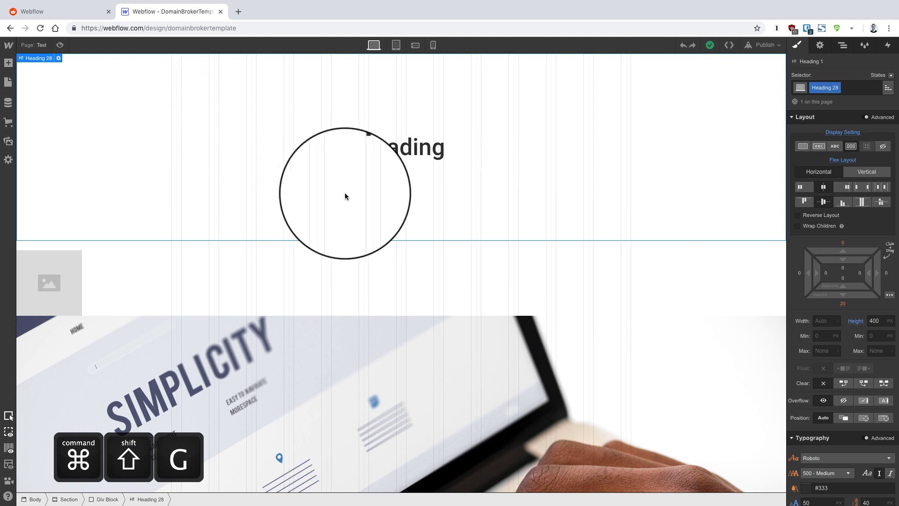
{"action": "scroll", "coordinate": [448, 221], "scroll_direction": "down", "scroll_amount": 2}
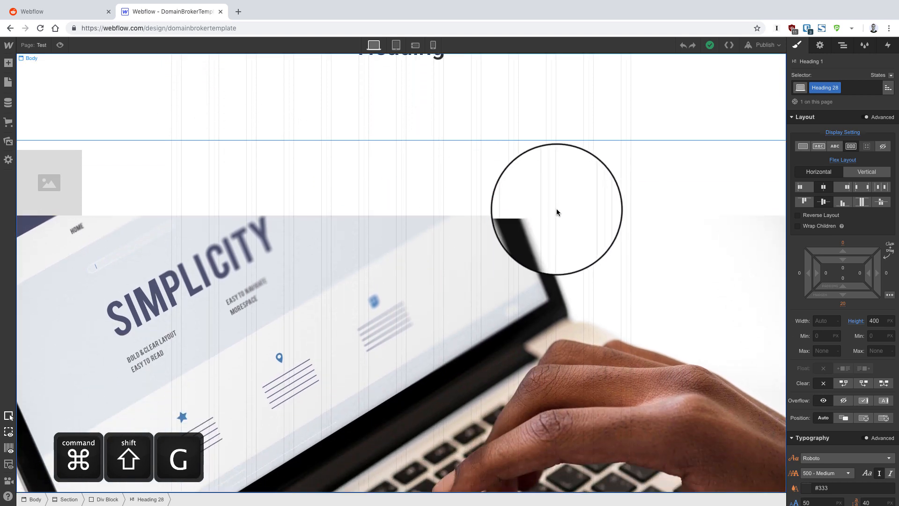
{"action": "scroll", "coordinate": [546, 206], "scroll_direction": "up", "scroll_amount": 2}
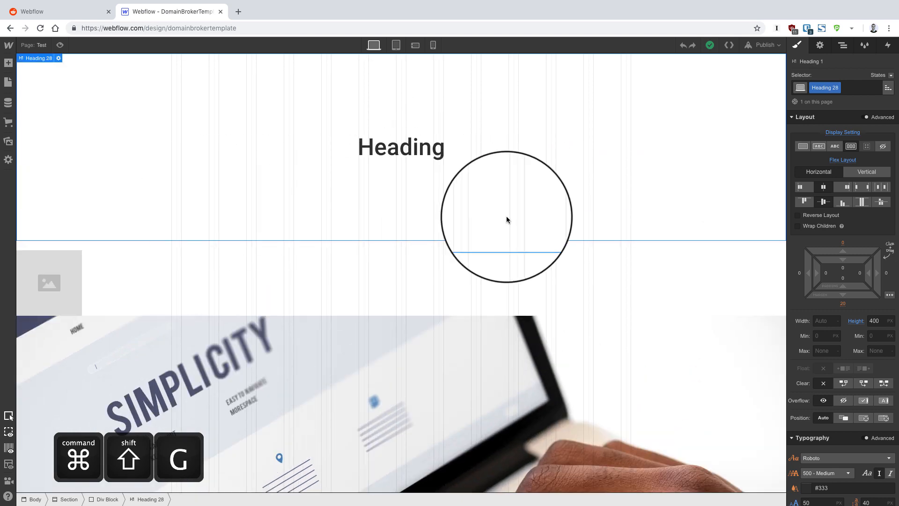
{"action": "key", "text": "super+shift+g"}
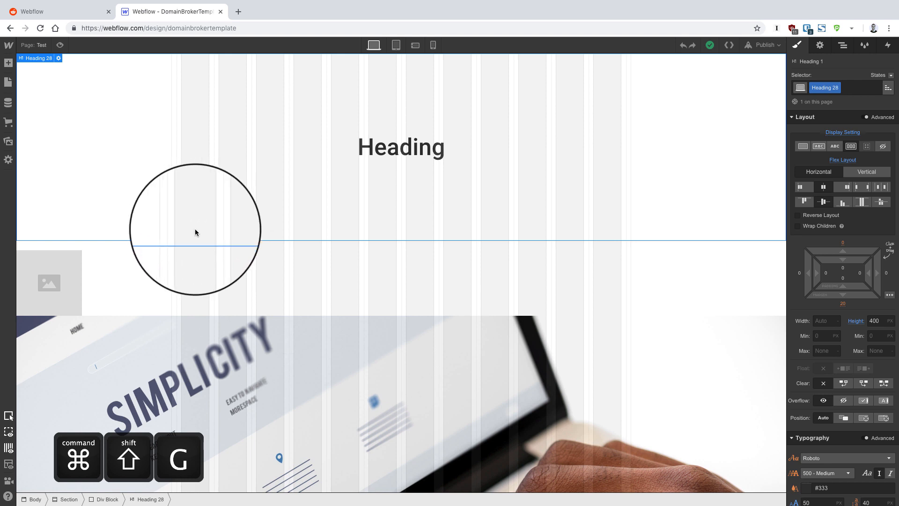
Show the Navigator for the page's element structure and hide it again
{"action": "key", "text": "f"}
{"action": "key", "text": "f"}
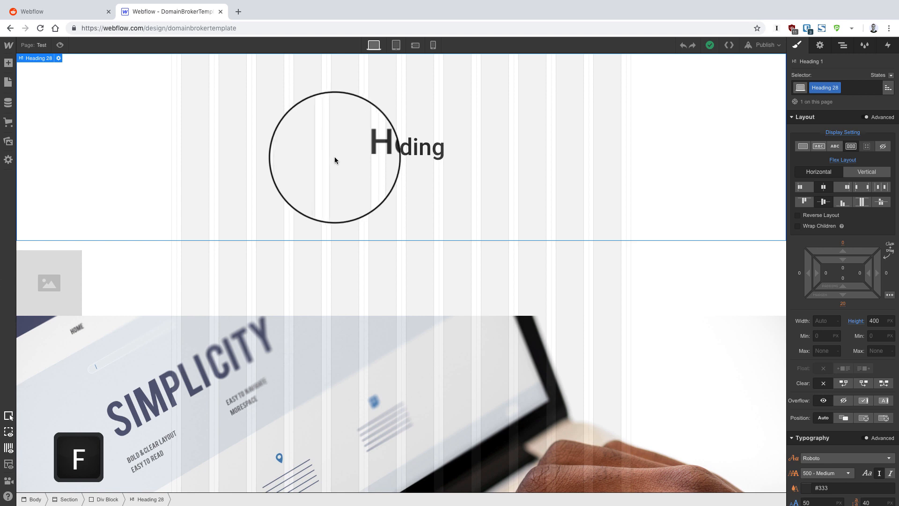
Turn off the guide overlay and show the Navigator for the page's element structure
{"action": "key", "text": "super+shift+g"}
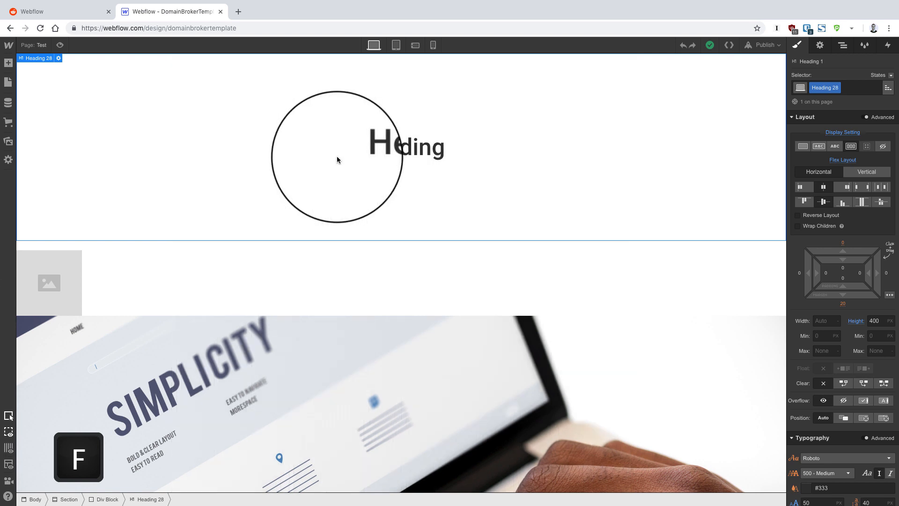
{"action": "key", "text": "f"}
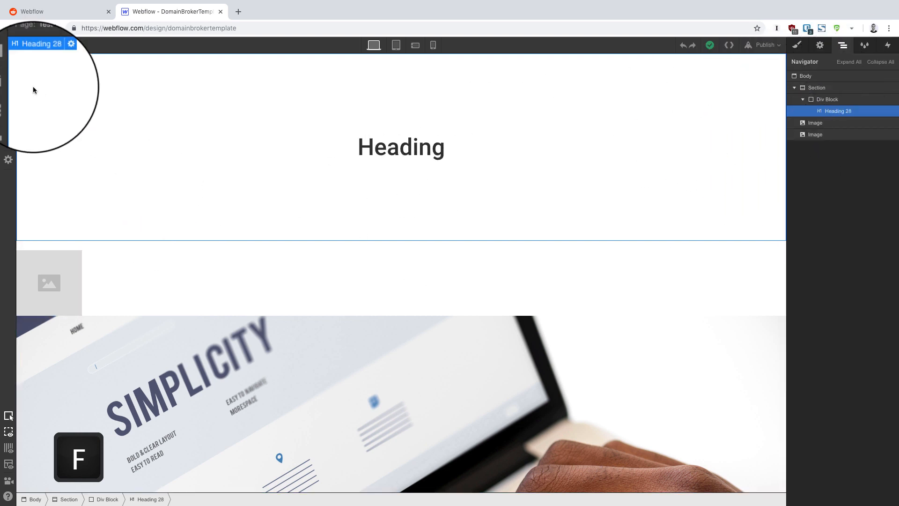
Add a Div Block through the Navigator and nest it inside the section's existing Div Block, above the heading
{"action": "key", "text": "a"}
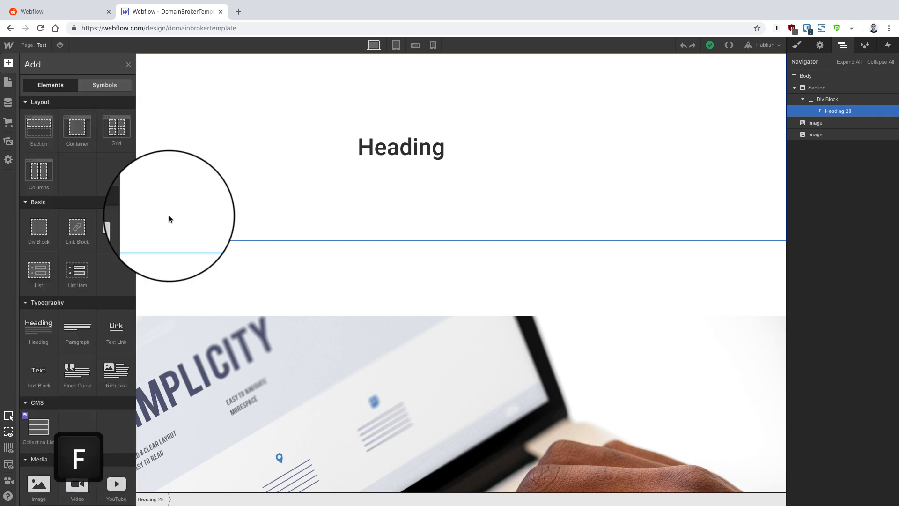
{"action": "left_click_drag", "start_coordinate": [33, 234], "coordinate": [838, 148]}
{"action": "scroll", "coordinate": [655, 231], "scroll_direction": "down", "scroll_amount": 8}
{"action": "scroll", "coordinate": [464, 229], "scroll_direction": "up", "scroll_amount": 8}
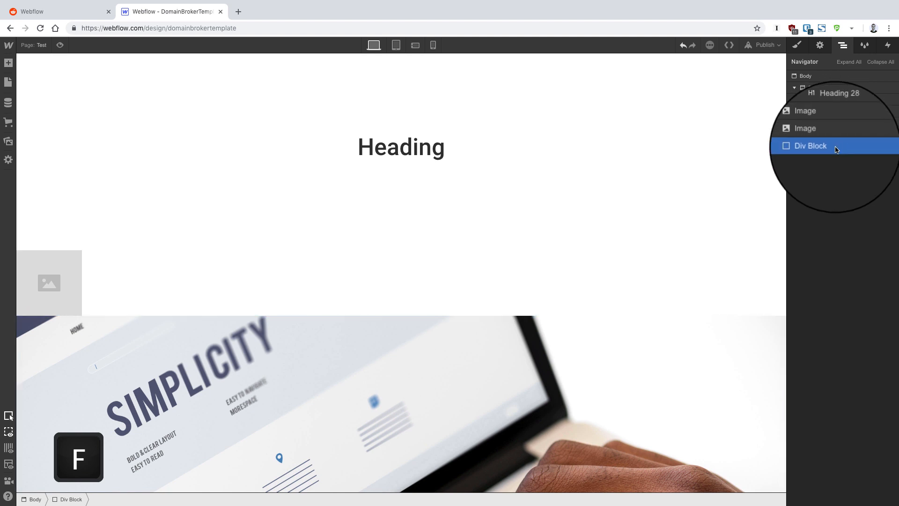
{"action": "left_click_drag", "start_coordinate": [836, 149], "coordinate": [844, 104]}
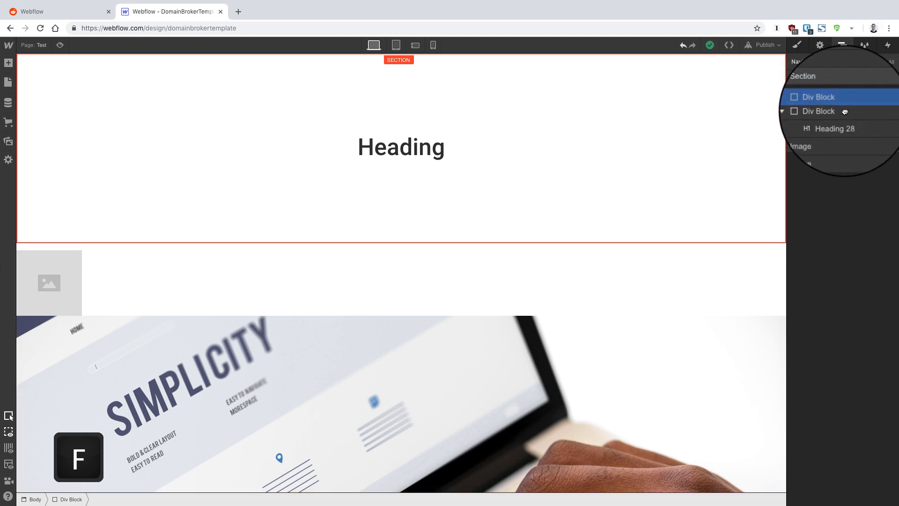
{"action": "left_click_drag", "start_coordinate": [845, 114], "coordinate": [846, 116]}
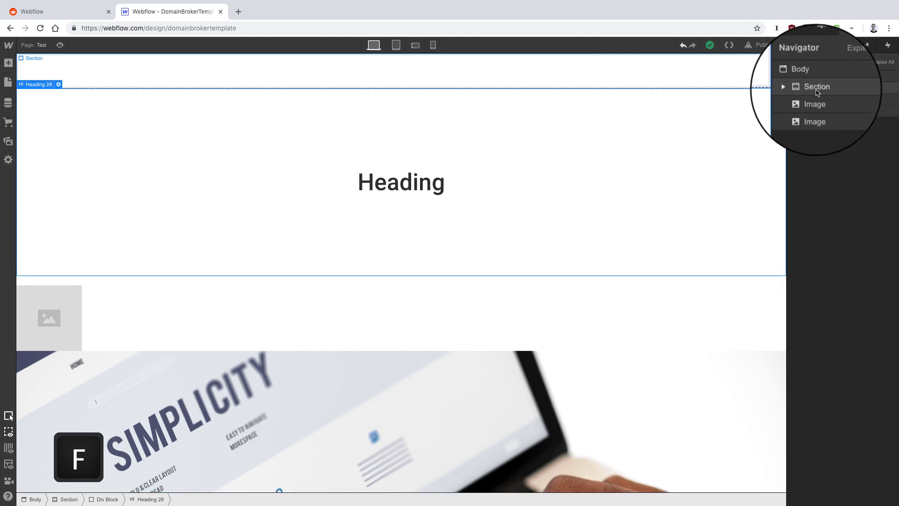
Switch between the selected heading's style properties, its element settings and the Navigator, finishing on the Navigator
{"action": "key", "text": "s"}
{"action": "key", "text": "d"}
{"action": "key", "text": "f"}
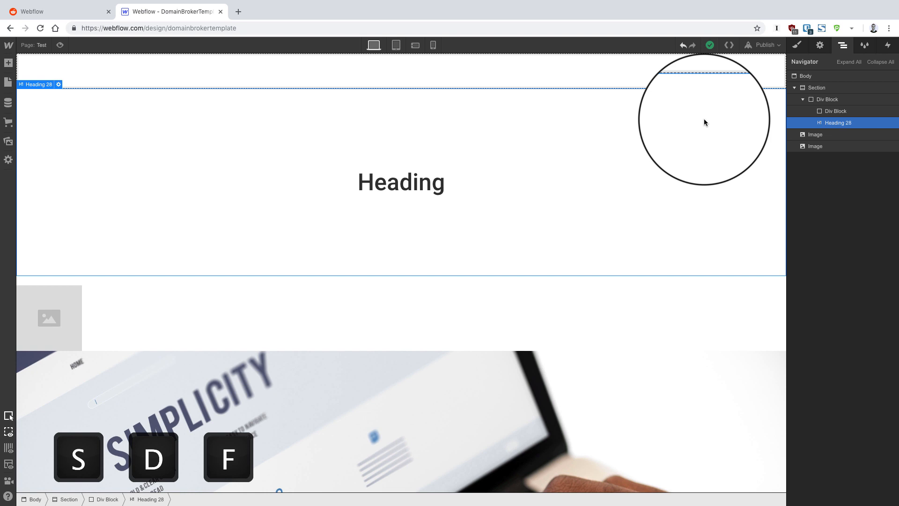
{"action": "key", "text": "s"}
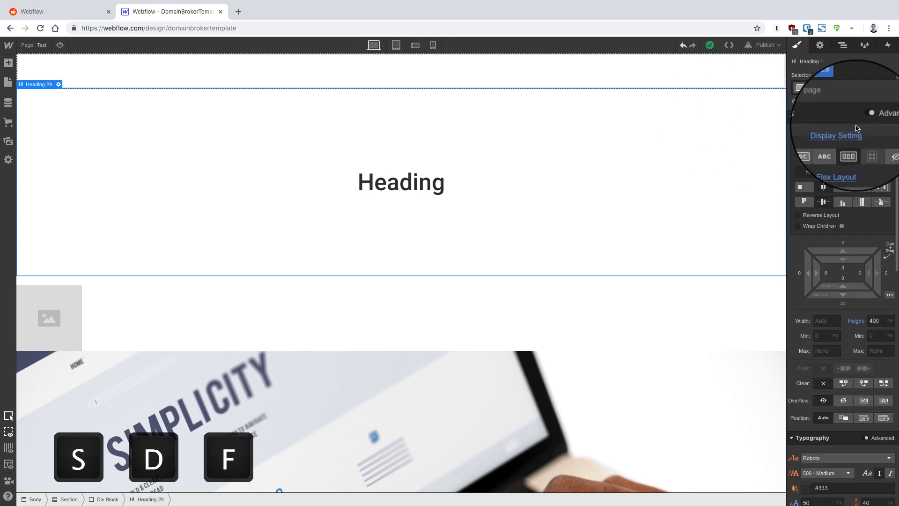
{"action": "key", "text": "d"}
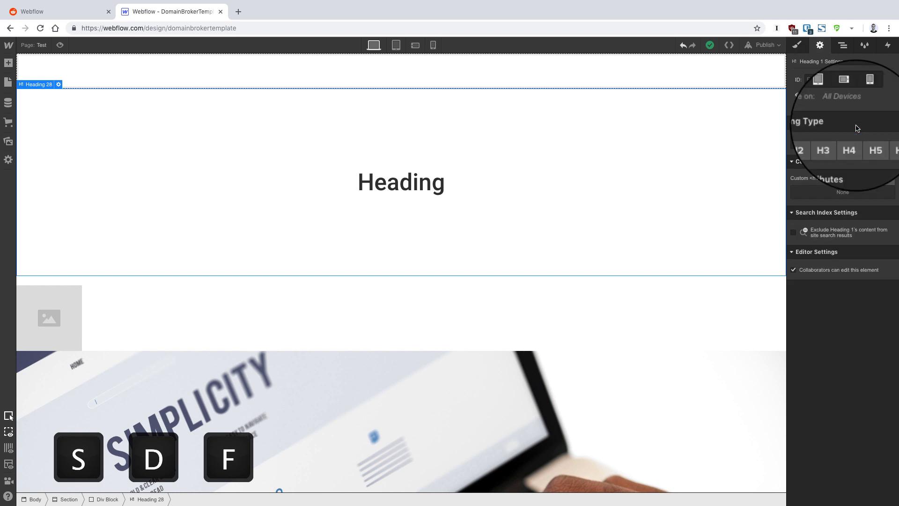
{"action": "key", "text": "s"}
{"action": "key", "text": "d"}
{"action": "key", "text": "f"}
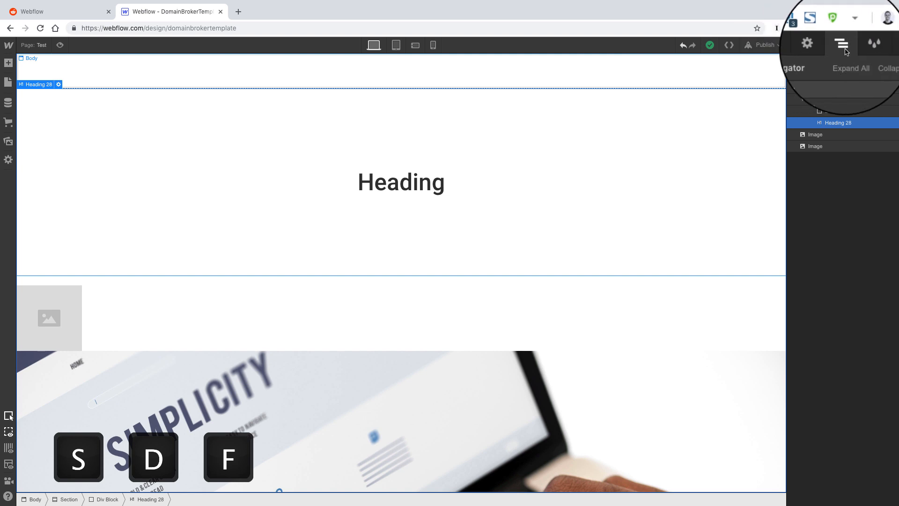
{"action": "left_click", "coordinate": [798, 47]}
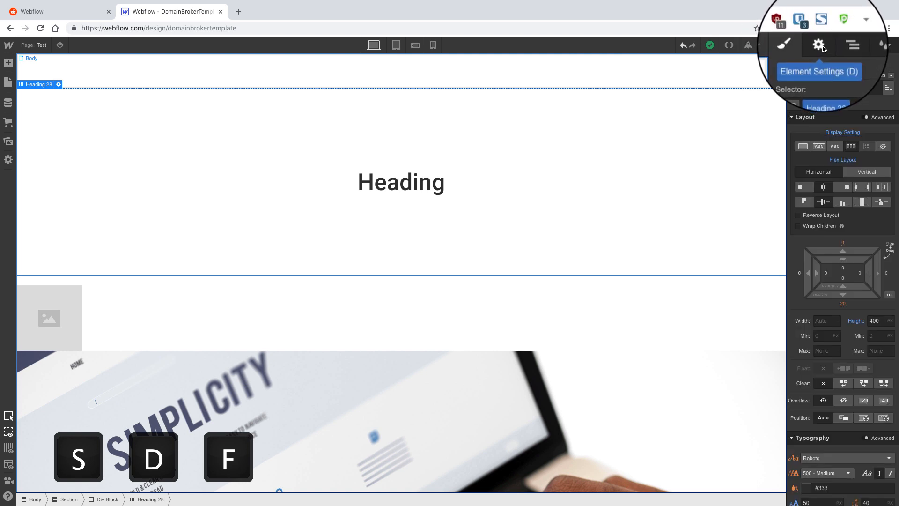
{"action": "left_click", "coordinate": [822, 47]}
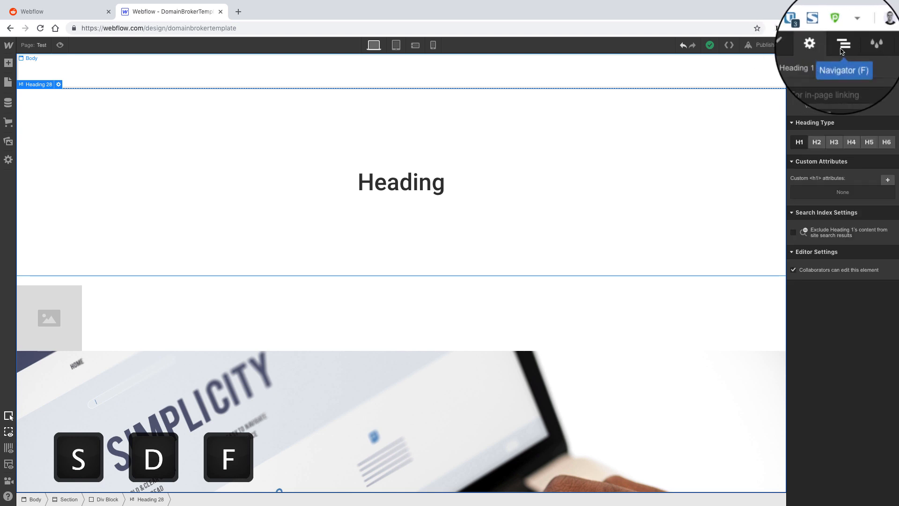
{"action": "left_click", "coordinate": [841, 51]}
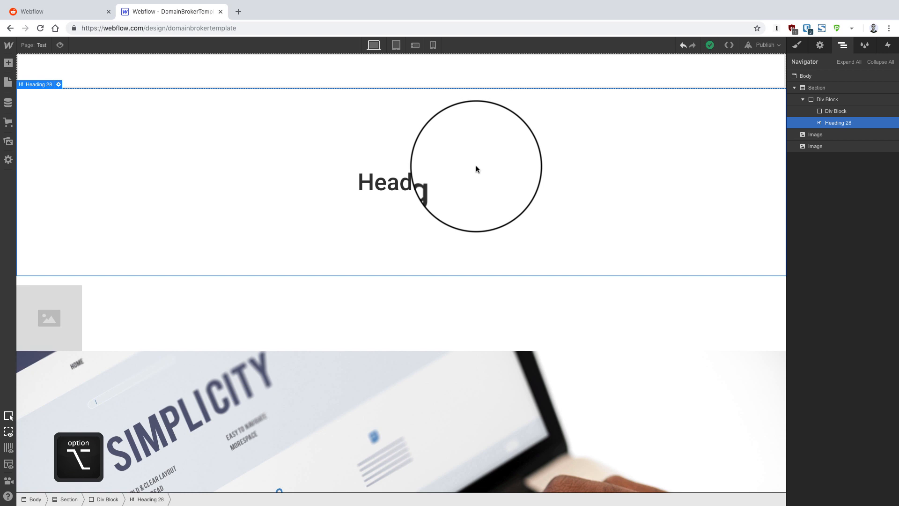
Duplicate the heading four times within its Div Block
{"action": "left_click_drag", "start_coordinate": [476, 165], "coordinate": [445, 273]}
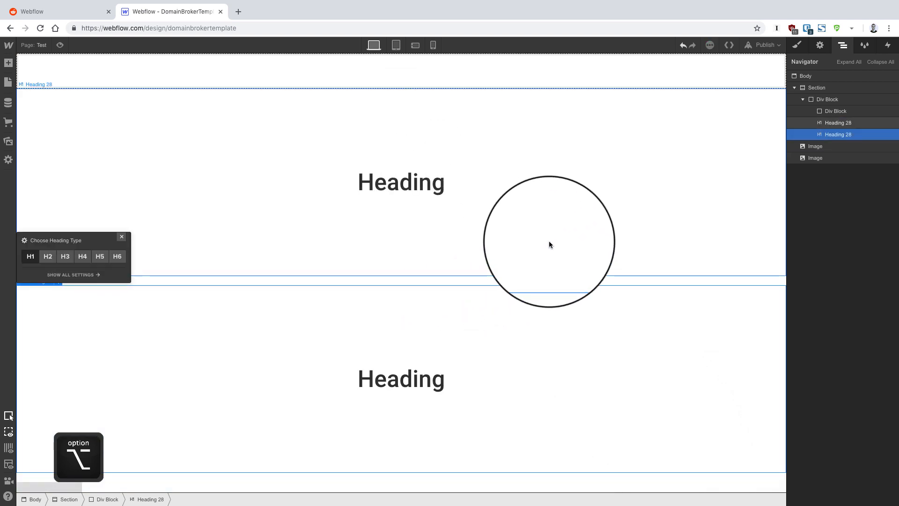
{"action": "left_click_drag", "start_coordinate": [486, 223], "coordinate": [486, 286]}
{"action": "left_click_drag", "start_coordinate": [474, 167], "coordinate": [473, 267]}
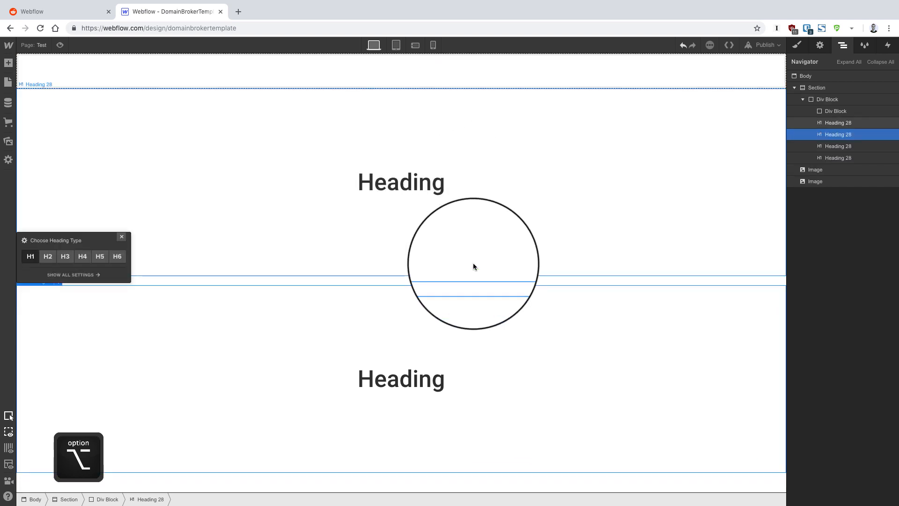
{"action": "left_click_drag", "start_coordinate": [451, 173], "coordinate": [443, 266]}
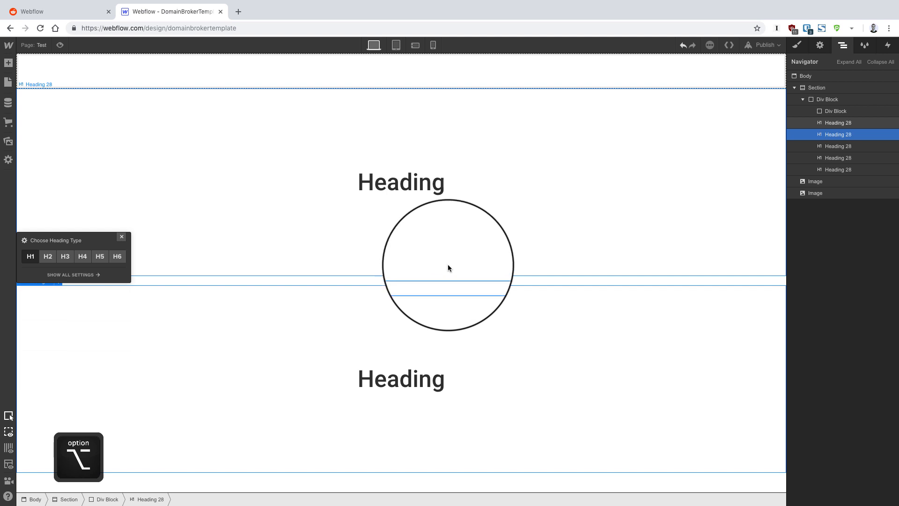
Copy the word Heading in the first heading and paste it at the end of the text to read HeadingHeading
{"action": "key", "text": "super+c"}
{"action": "key", "text": "super+x"}
{"action": "key", "text": "super+v"}
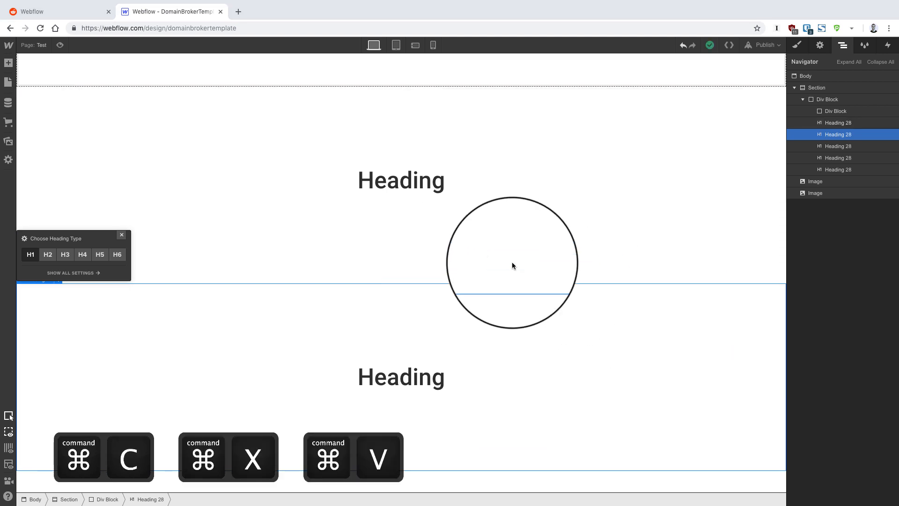
{"action": "left_click", "coordinate": [121, 234]}
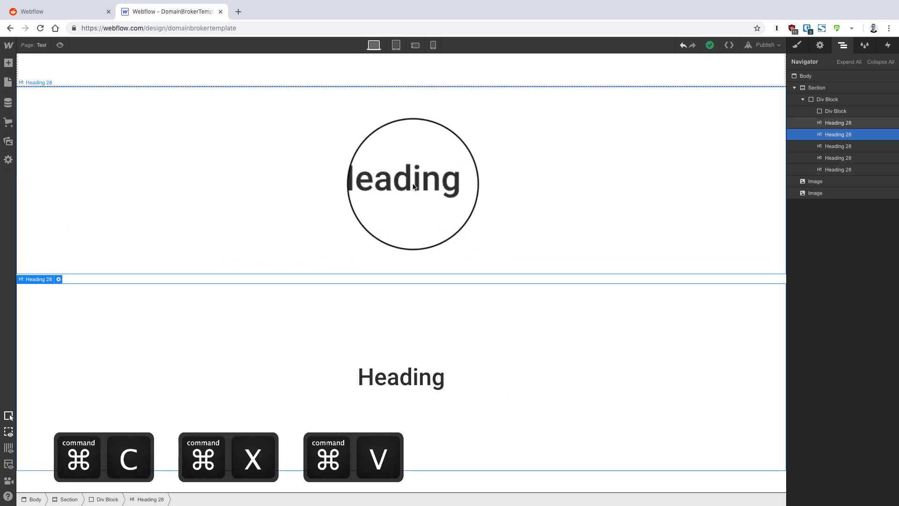
{"action": "double_click", "coordinate": [413, 183]}
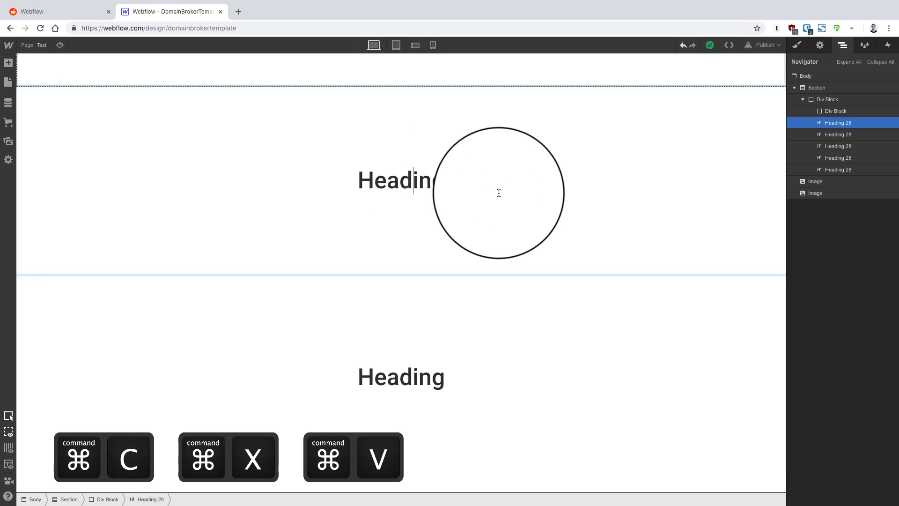
{"action": "double_click", "coordinate": [428, 185]}
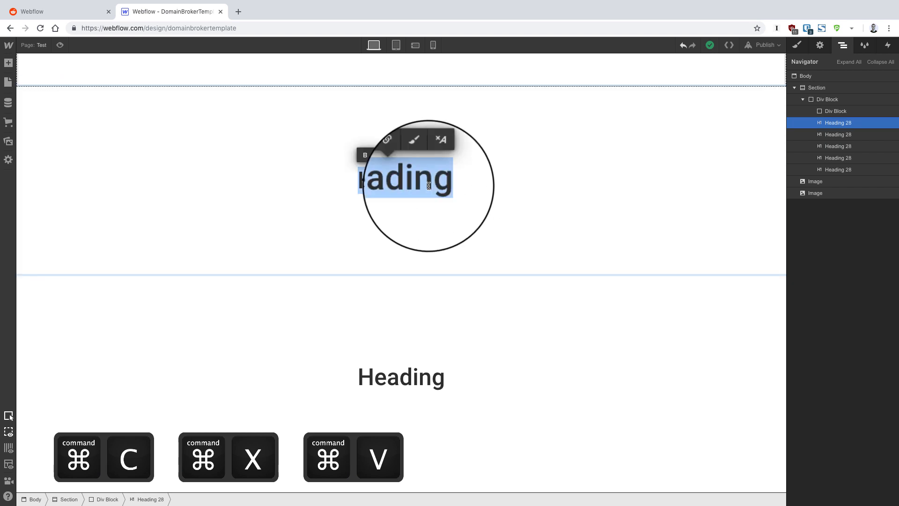
{"action": "left_click", "coordinate": [491, 192]}
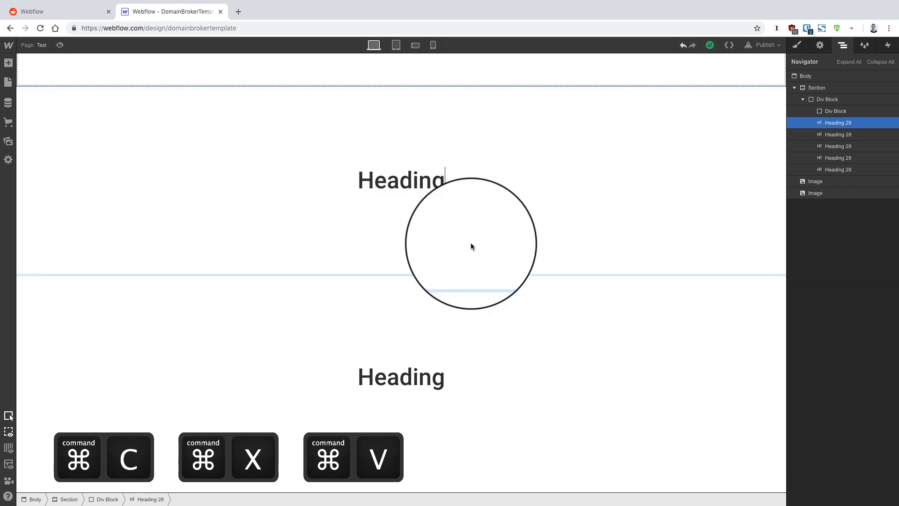
{"action": "key", "text": "super+v"}
{"action": "double_click", "coordinate": [424, 178]}
{"action": "left_click", "coordinate": [424, 181]}
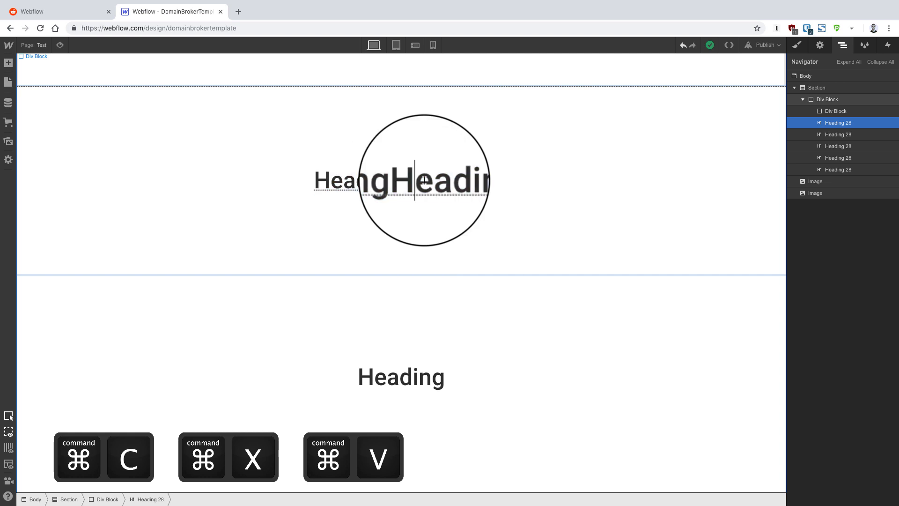
Cut the first heading's entire text and paste it back in place, twice
{"action": "key", "text": "super+a"}
{"action": "key", "text": "super+x"}
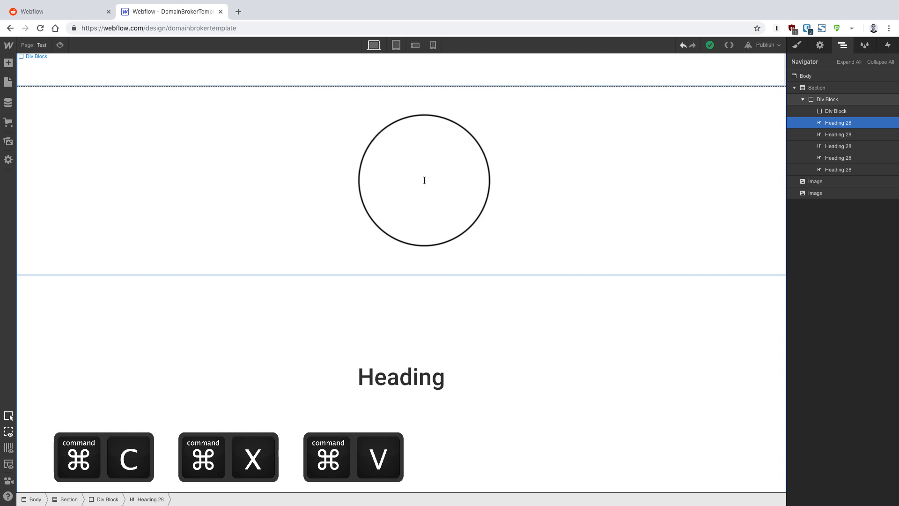
{"action": "key", "text": "super+v"}
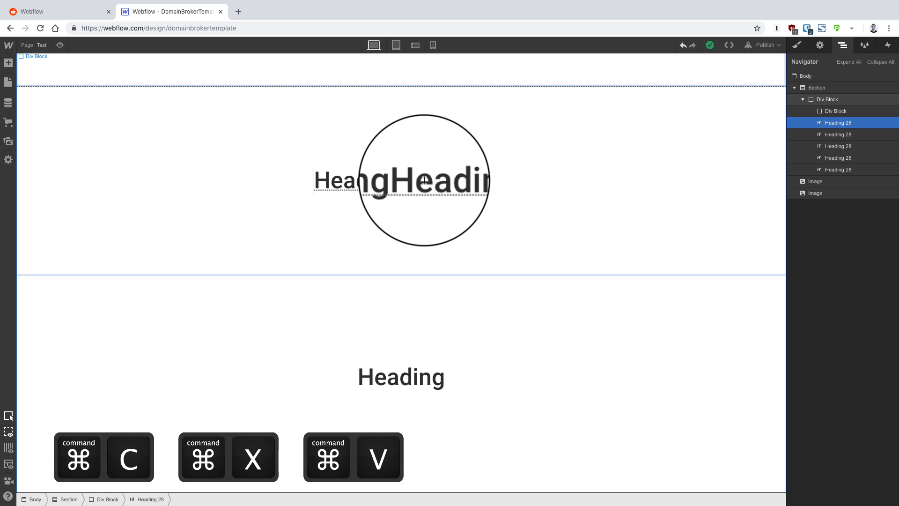
{"action": "key", "text": "super+a"}
{"action": "key", "text": "super+x"}
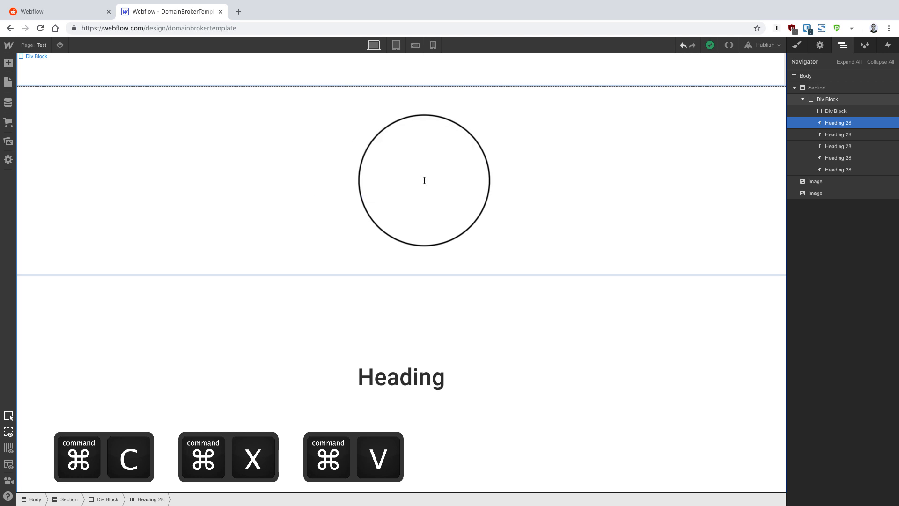
{"action": "key", "text": "super+v"}
Paste HeadingHeading as a second line in the first heading and finish the text editing
{"action": "double_click", "coordinate": [424, 180]}
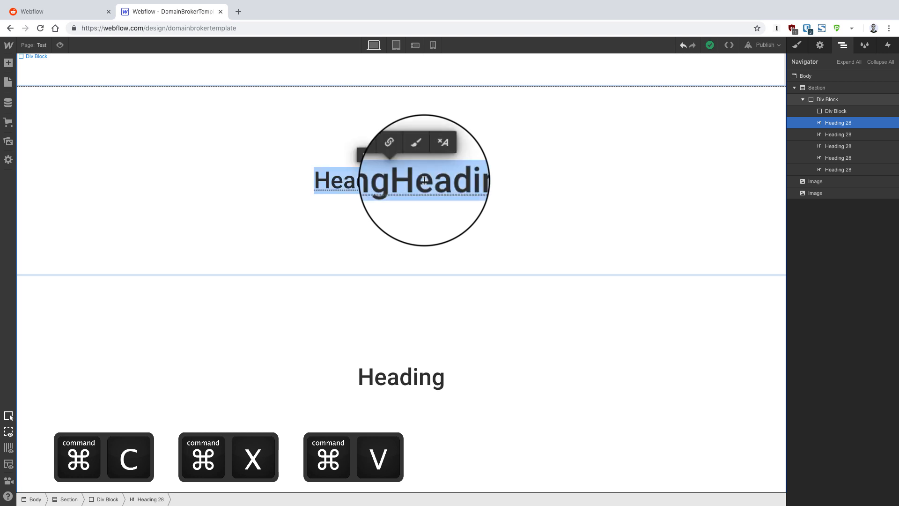
{"action": "key", "text": "Right"}
{"action": "key", "text": "Return"}
{"action": "key", "text": "super+v"}
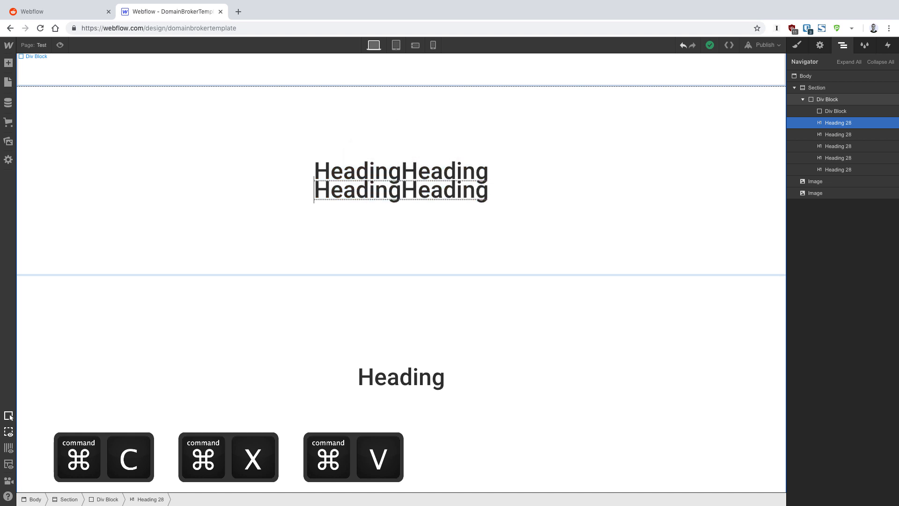
{"action": "key", "text": "Escape"}
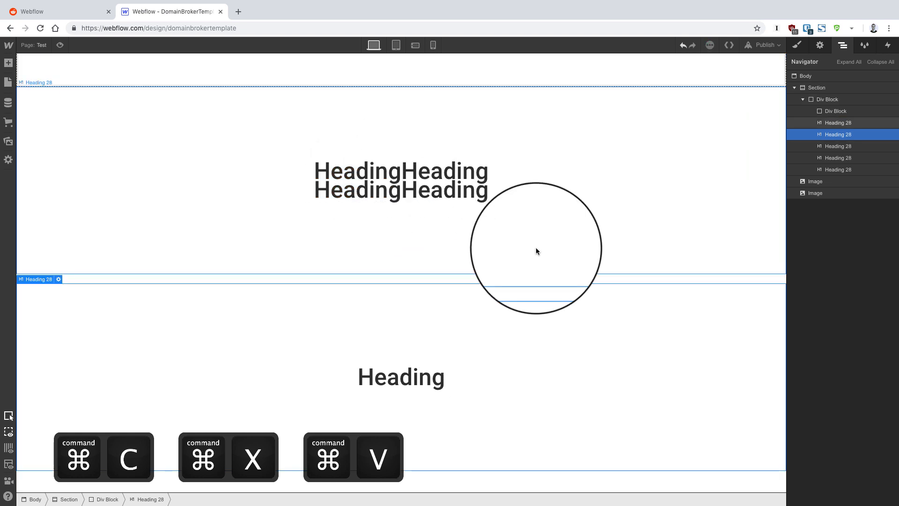
Delete three duplicate headings, keeping the two-line heading and one plain Heading
{"action": "scroll", "coordinate": [503, 313], "scroll_direction": "down", "scroll_amount": 3}
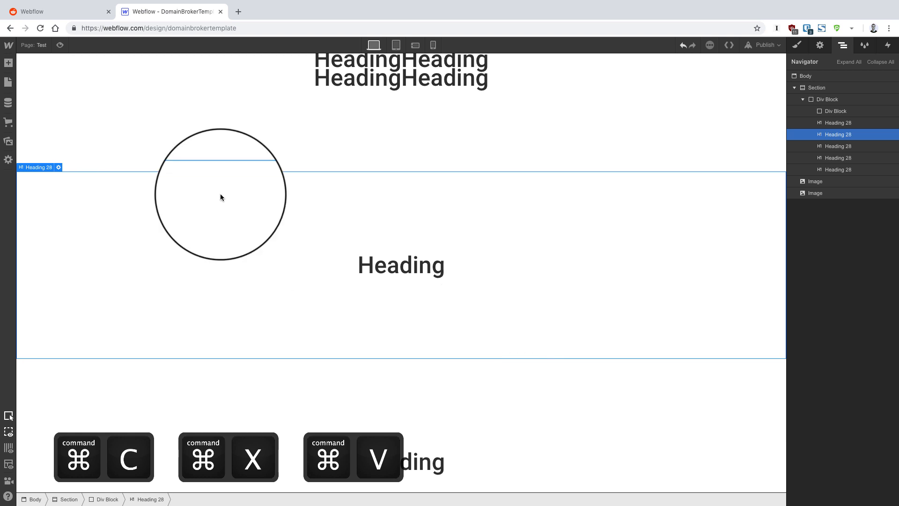
{"action": "scroll", "coordinate": [218, 221], "scroll_direction": "down", "scroll_amount": 3}
{"action": "scroll", "coordinate": [218, 221], "scroll_direction": "up", "scroll_amount": 1}
{"action": "scroll", "coordinate": [363, 251], "scroll_direction": "down", "scroll_amount": 1}
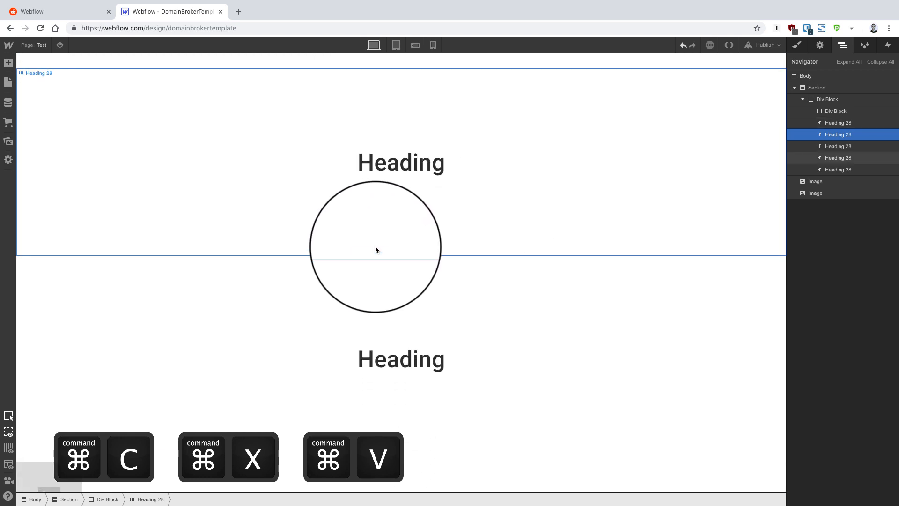
{"action": "scroll", "coordinate": [375, 246], "scroll_direction": "up", "scroll_amount": 2}
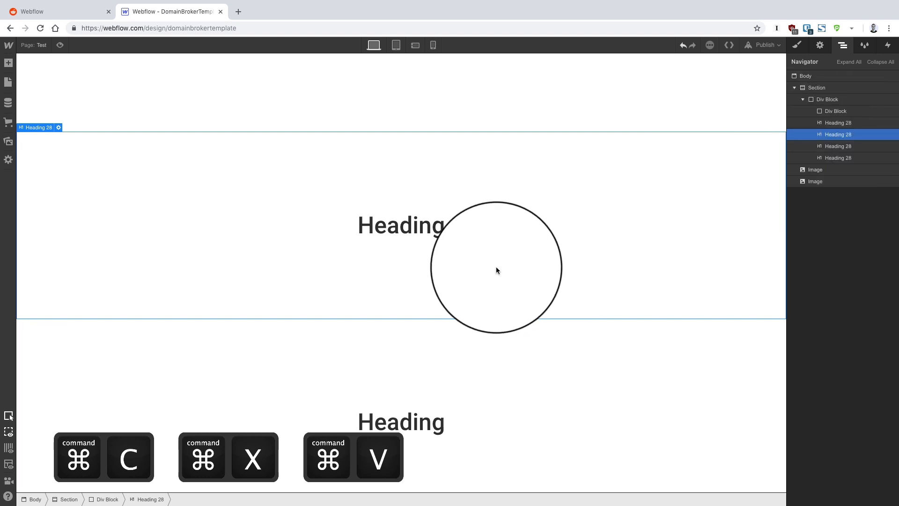
{"action": "key", "text": "Delete"}
{"action": "key", "text": "Delete"}
{"action": "key", "text": "Delete"}
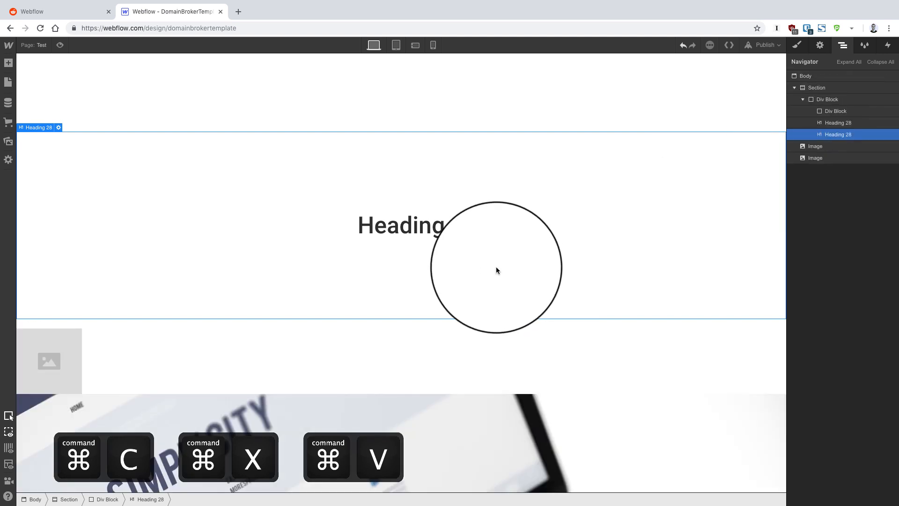
Paste a copy of the two-line HeadingHeading element below the plain Heading
{"action": "scroll", "coordinate": [496, 270], "scroll_direction": "up", "scroll_amount": 3}
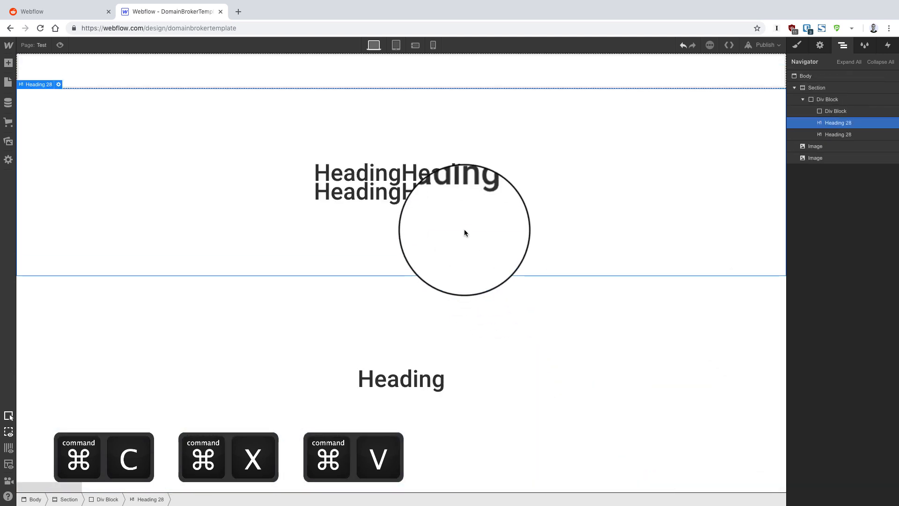
{"action": "key", "text": "super+v"}
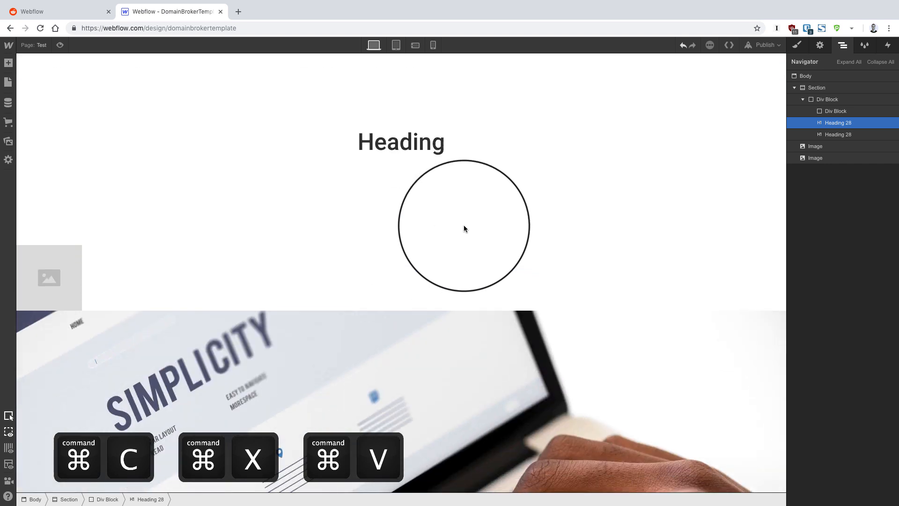
{"action": "key", "text": "super+v"}
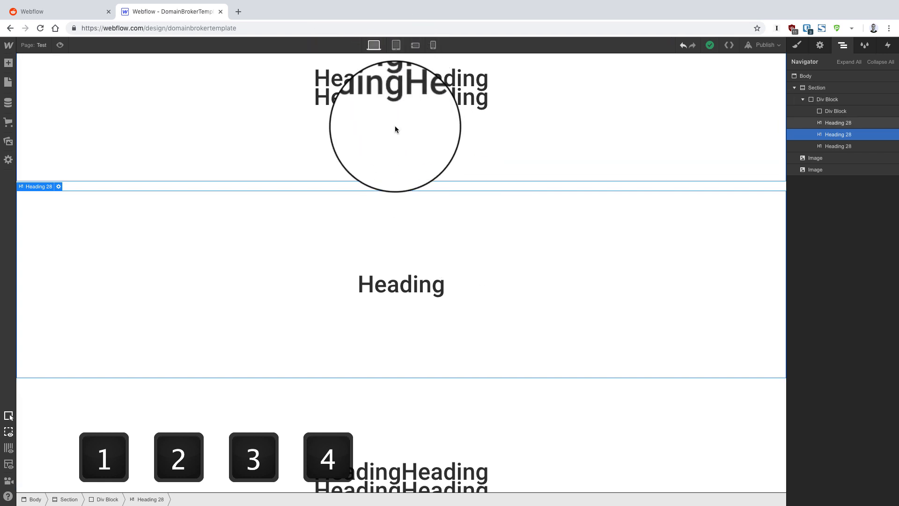
Check the page at the tablet, phone landscape and phone portrait breakpoints, and return to the desktop view
{"action": "key", "text": "shift+2"}
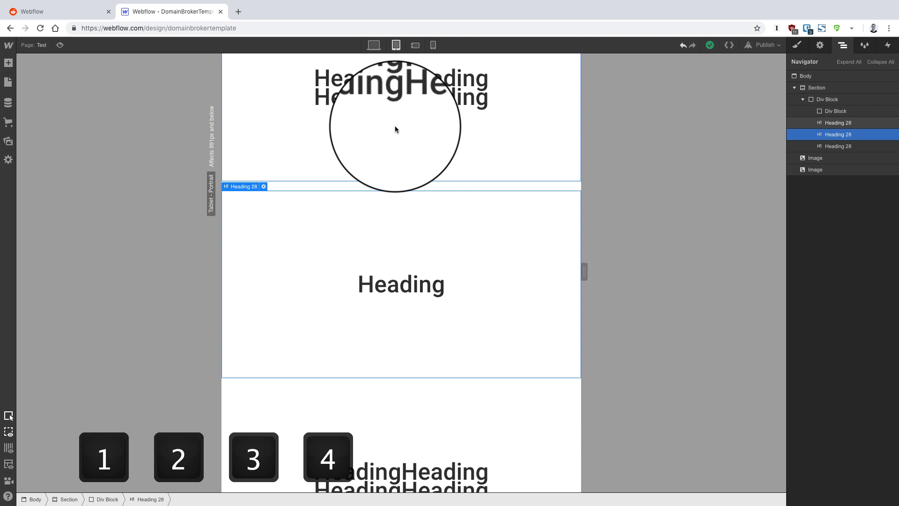
{"action": "key", "text": "shift+3"}
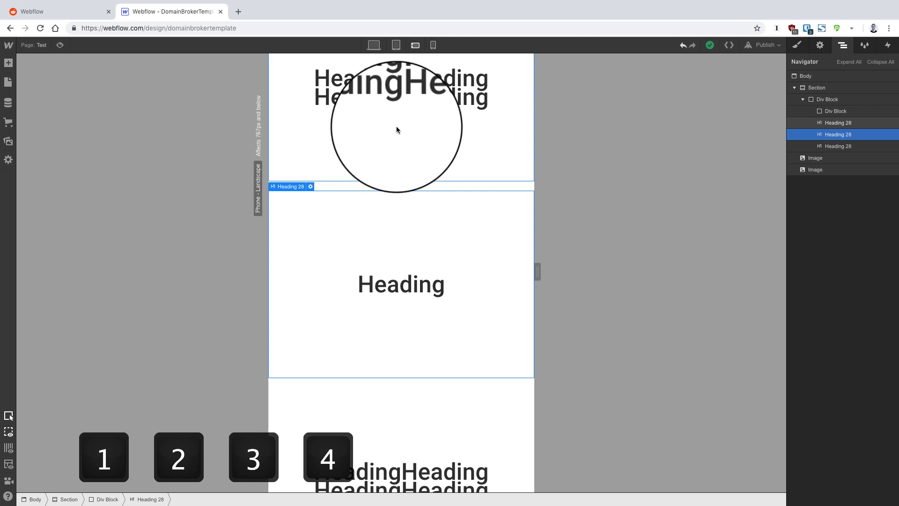
{"action": "key", "text": "shift+4"}
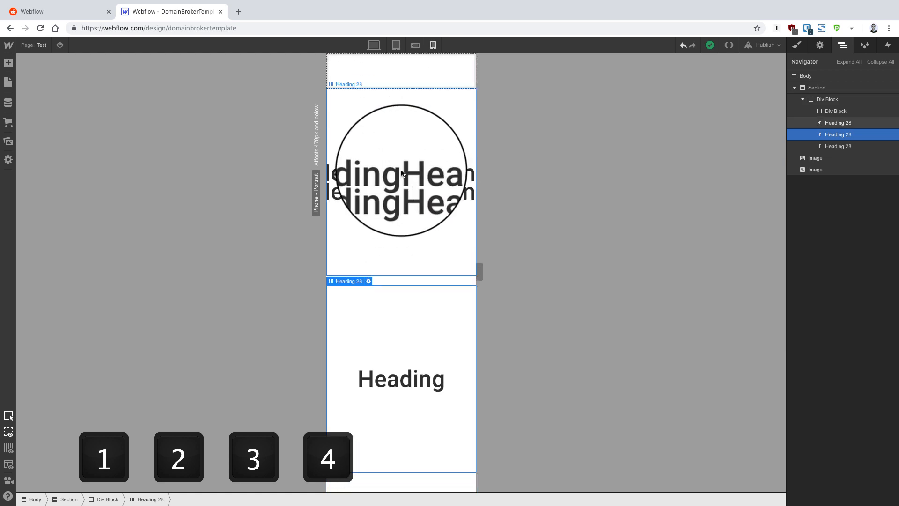
{"action": "key", "text": "shift+1"}
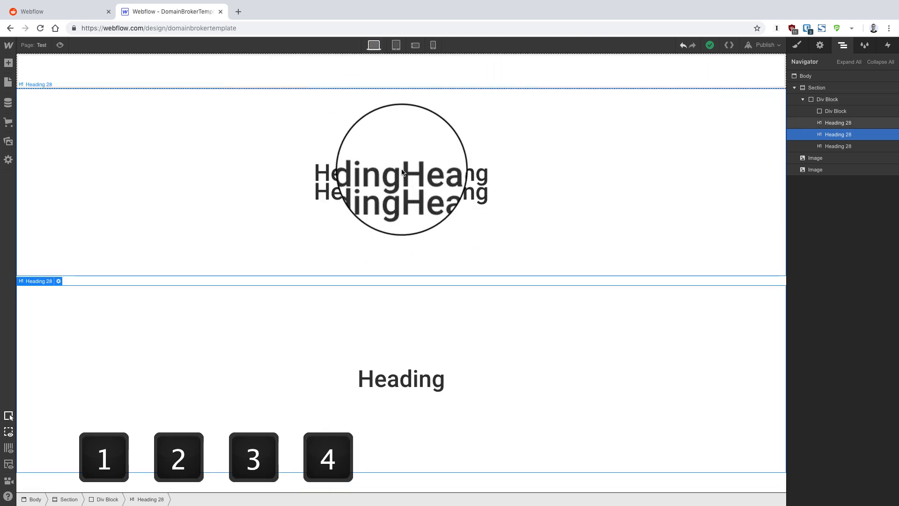